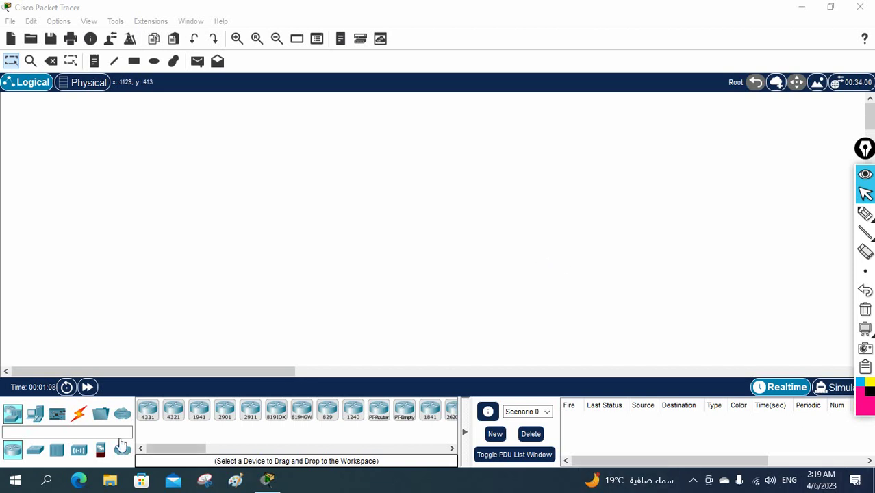
Place three 2960 switches side by side in the empty workspace and adjust the positions of the second and third
left_click(34, 452)
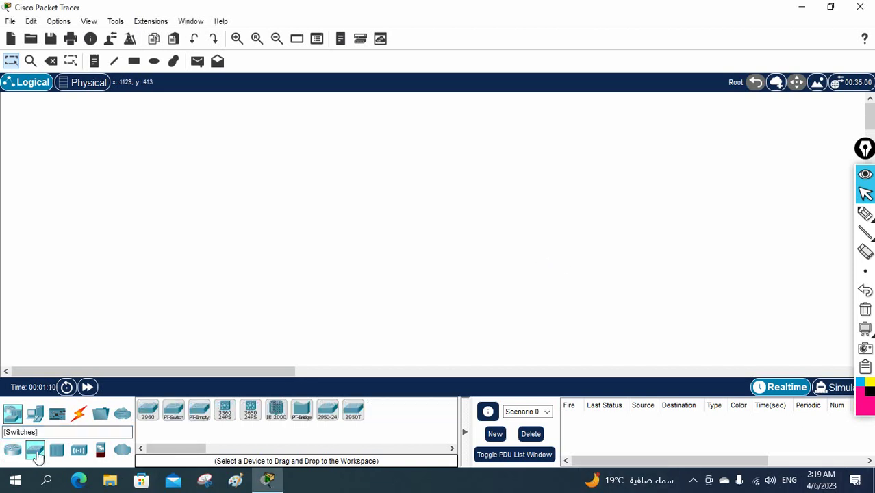
left_click_drag(147, 411, 176, 201)
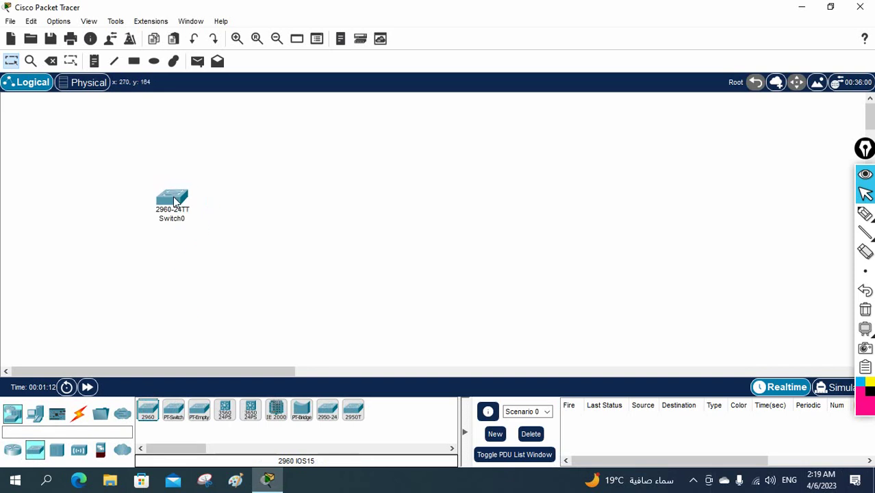
left_click_drag(147, 411, 295, 205)
left_click_drag(147, 411, 452, 218)
left_click(293, 204)
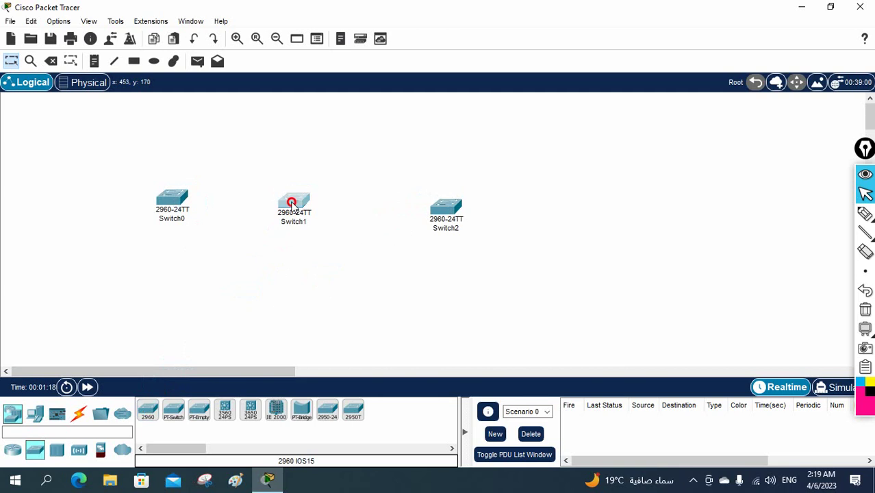
left_click_drag(292, 204, 282, 196)
left_click_drag(447, 207, 437, 194)
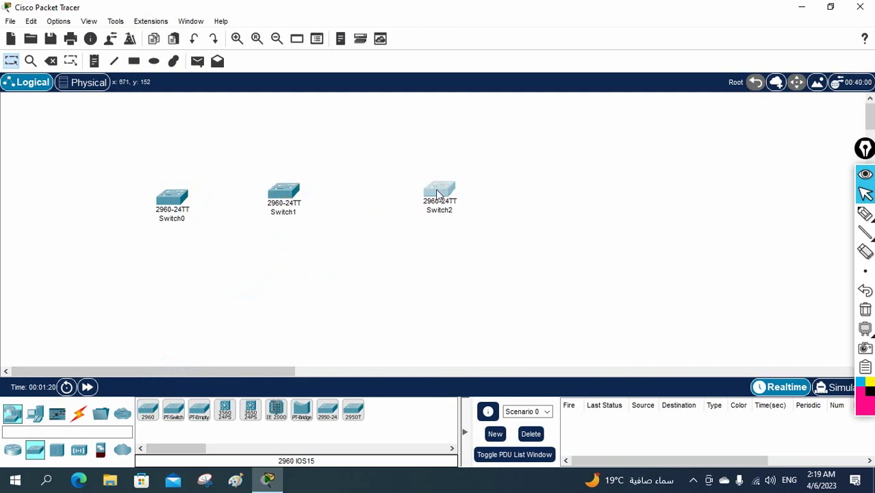
Rename the three switches SW1, SW2 and SW3 in order
left_click(179, 219)
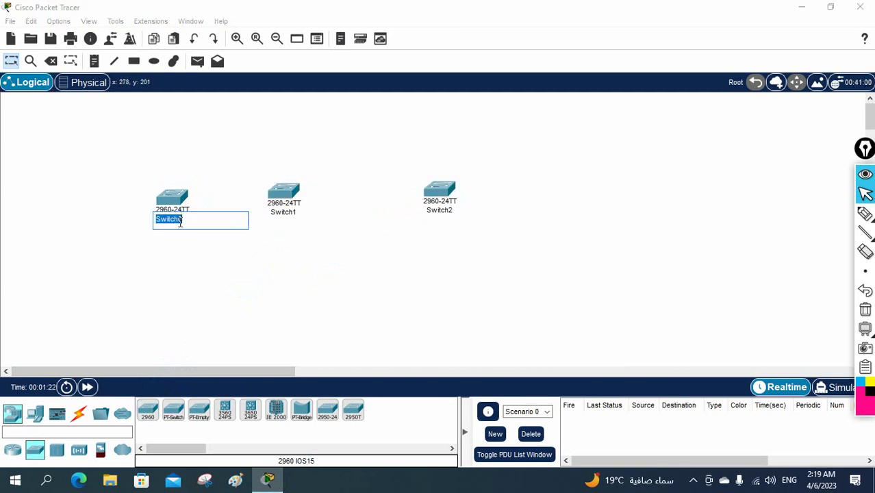
type("SW1")
left_click(288, 214)
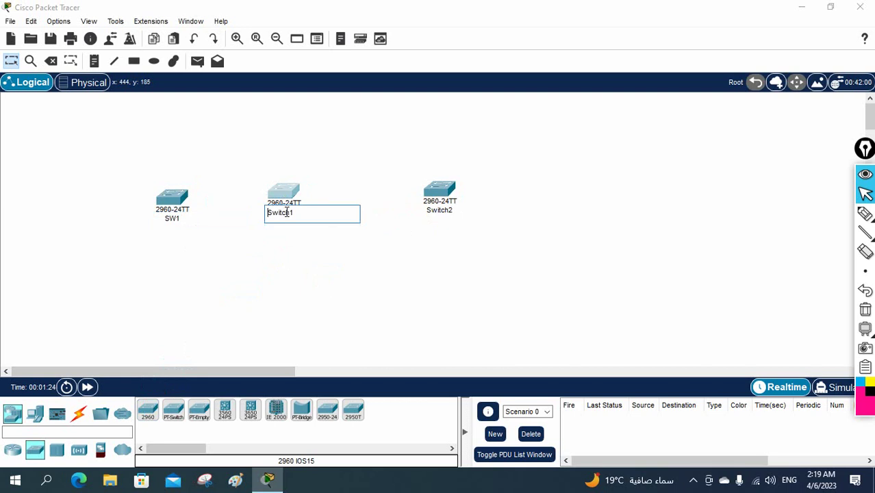
type("SW2")
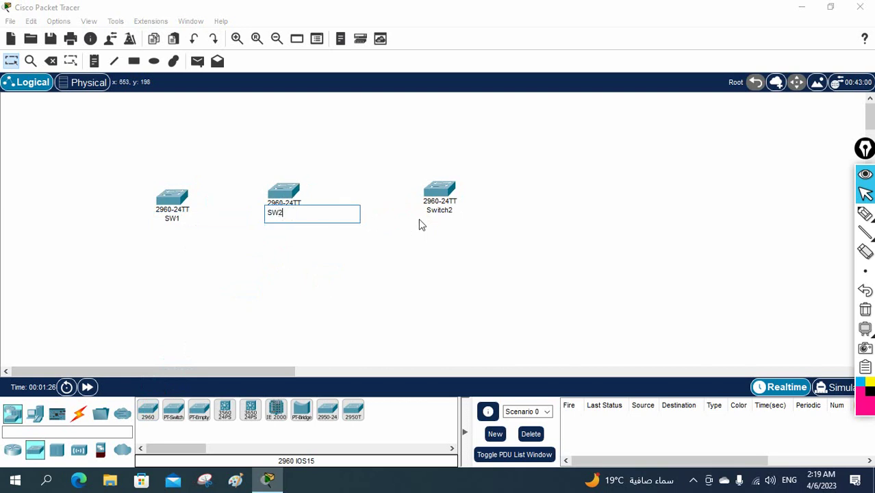
left_click(436, 210)
type("S")
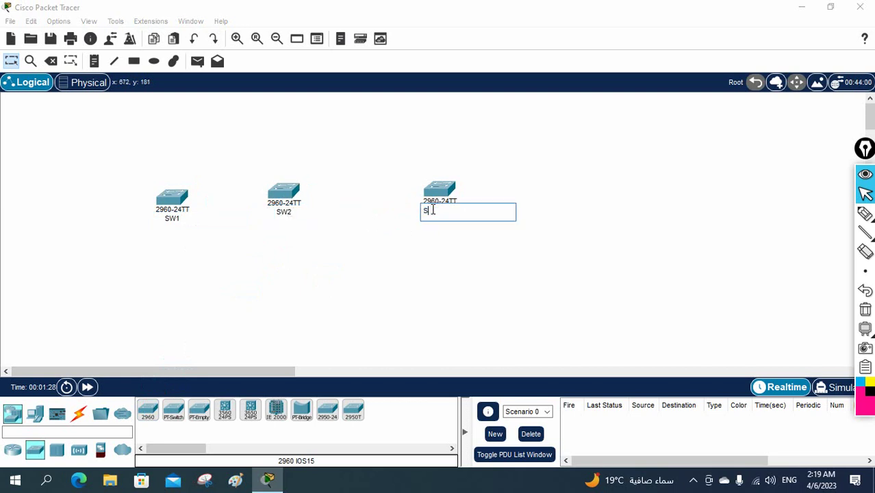
type("W3")
key("Return")
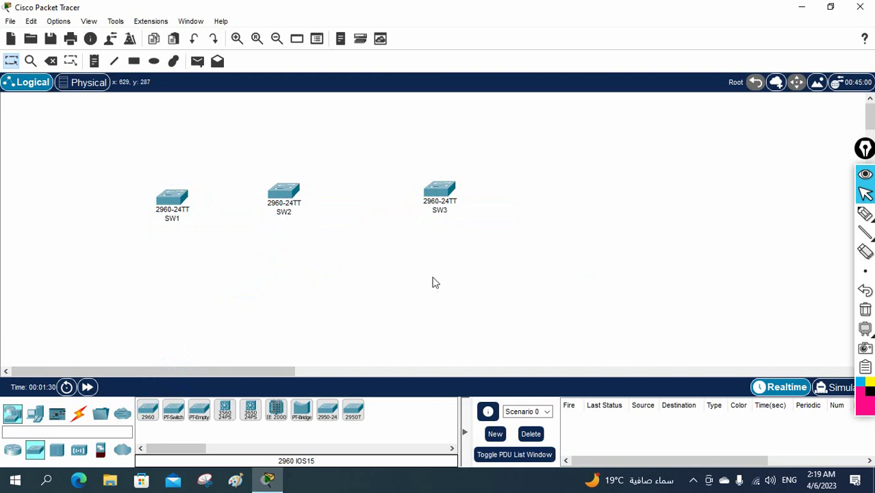
Rearrange the switches into a vertical column with SW3 on top, SW2 in the middle and SW1 at the bottom
left_click_drag(177, 200, 152, 145)
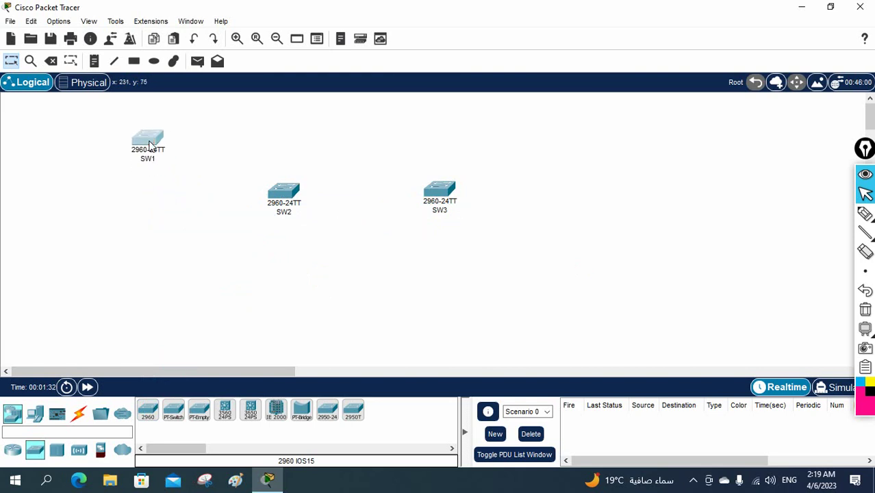
left_click_drag(287, 201, 155, 239)
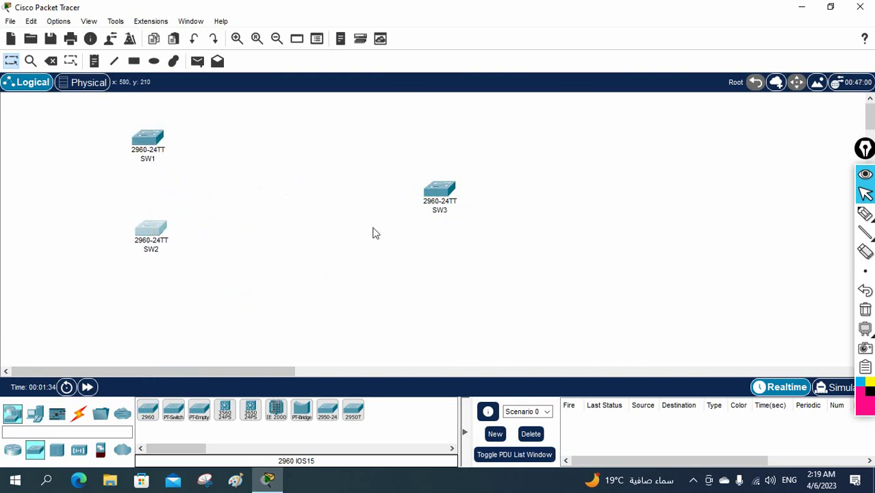
left_click_drag(443, 200, 344, 162)
left_click_drag(158, 145, 152, 287)
left_click_drag(152, 232, 153, 179)
left_click_drag(339, 152, 150, 107)
left_click_drag(146, 179, 146, 198)
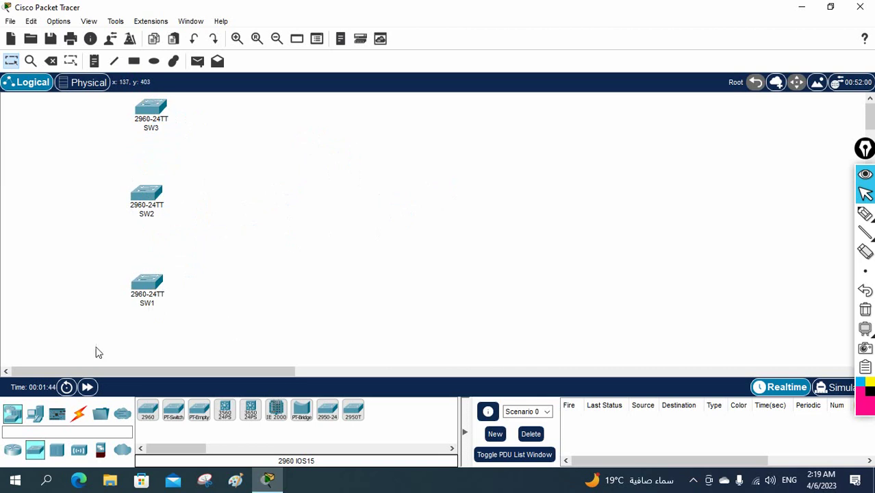
Add four PCs, two to the left of SW1 and two to the right of SW2
left_click(39, 418)
left_click(147, 410)
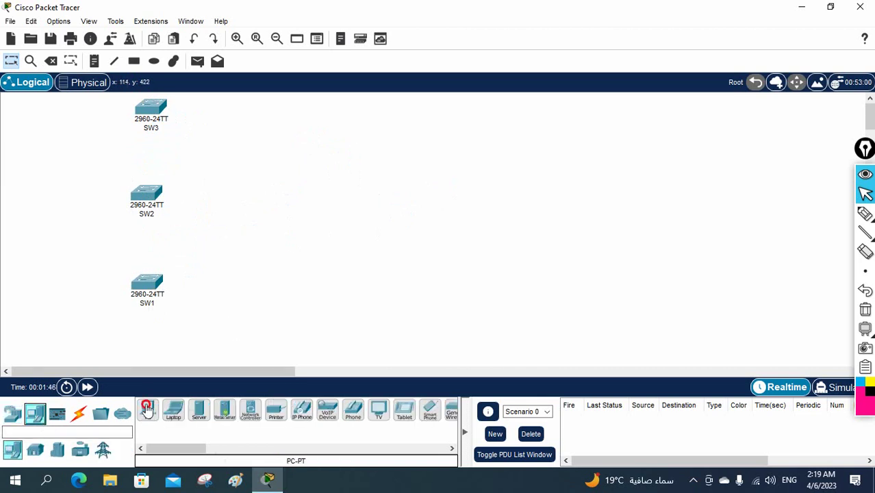
left_click(53, 282)
left_click(147, 409)
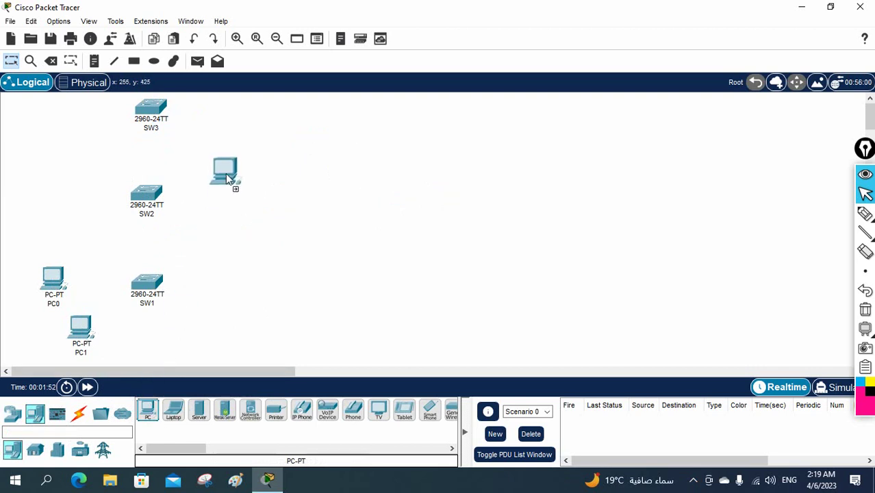
left_click(227, 172)
left_click(145, 409)
left_click(238, 223)
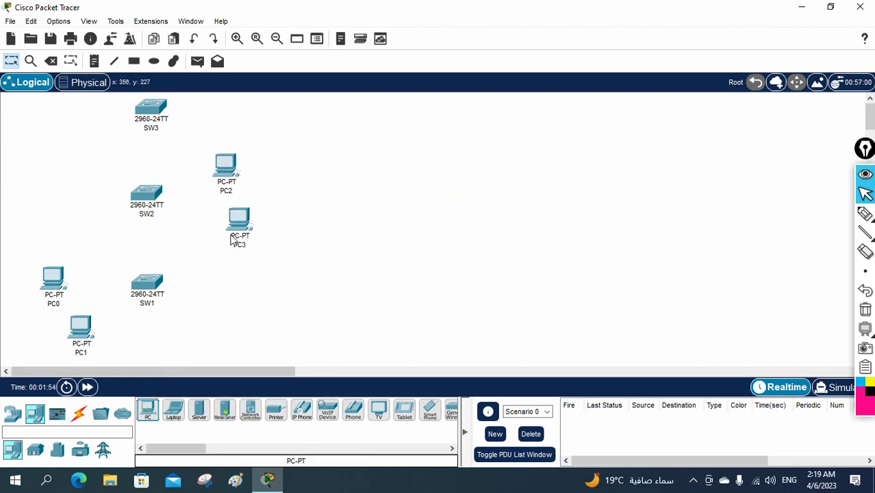
Add two laptops to the left of SW3 and one server to the right of SW1
left_click(174, 410)
left_click(73, 119)
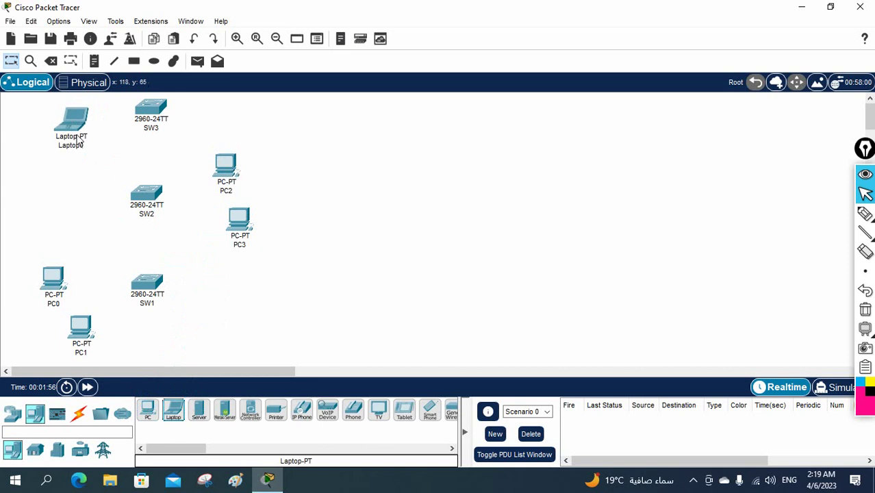
left_click(177, 409)
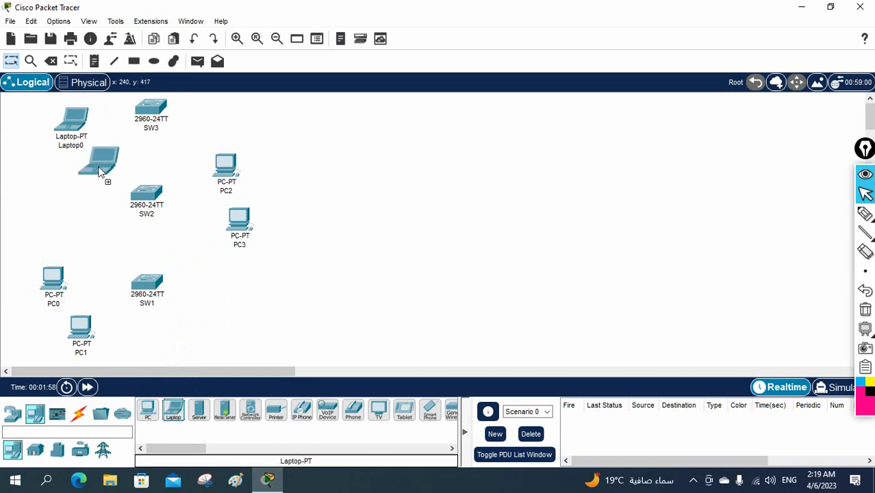
left_click(29, 157)
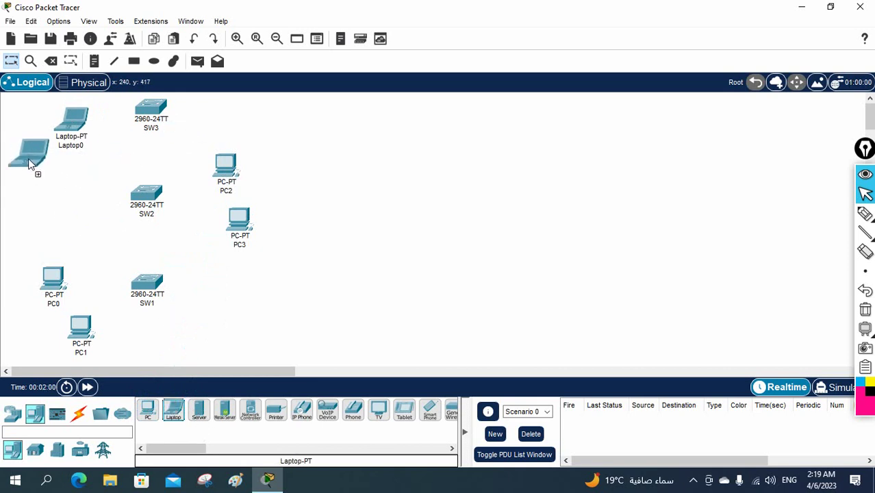
left_click(199, 412)
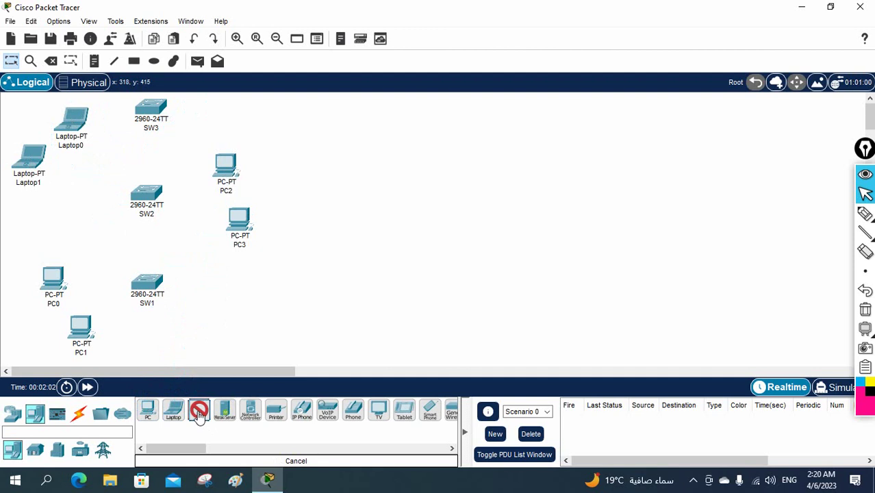
left_click(242, 296)
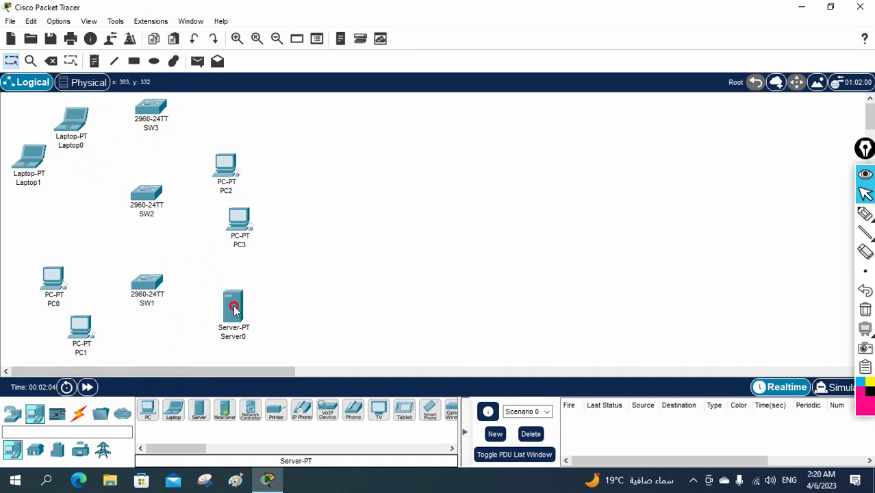
left_click_drag(239, 313, 254, 311)
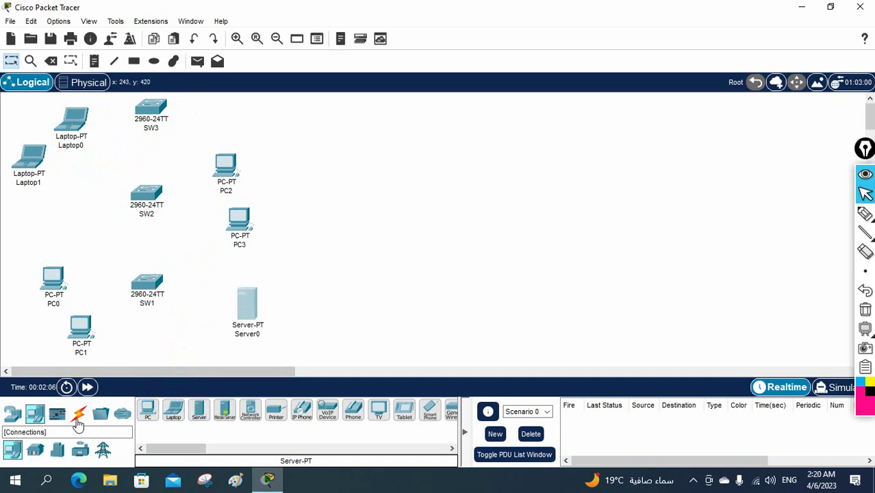
Cable PC0, PC1 and the server to SW1 using the automatically chosen connection type
left_click(79, 413)
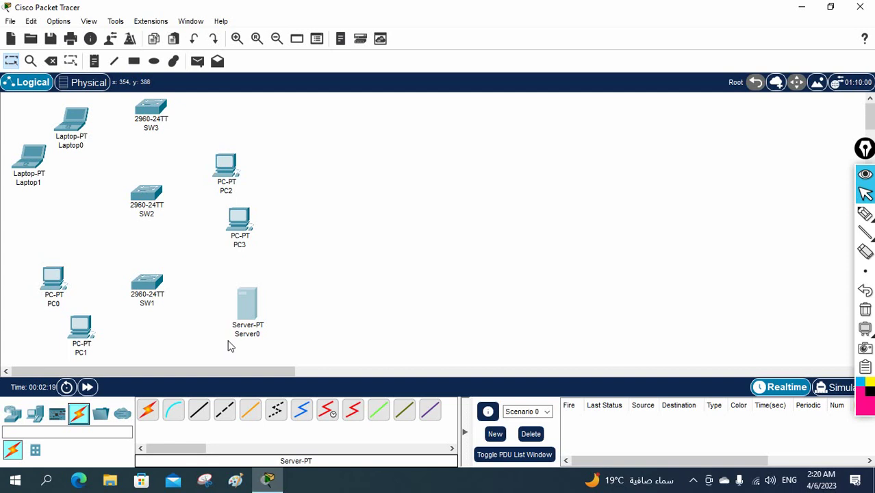
left_click(148, 410)
left_click(62, 278)
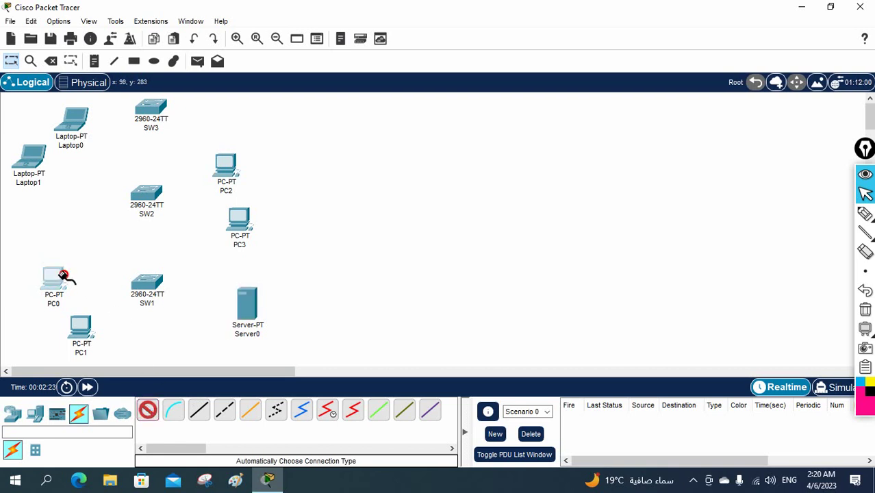
left_click(132, 284)
left_click(83, 332)
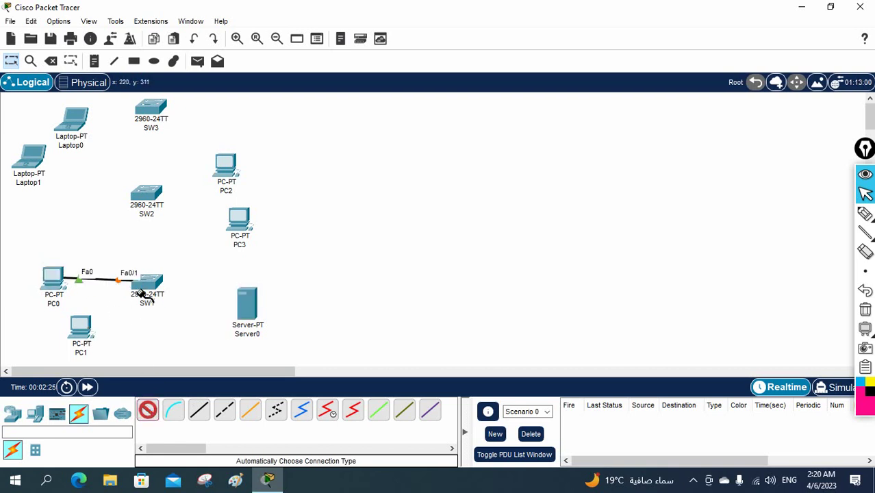
left_click(143, 293)
left_click(236, 304)
left_click(152, 288)
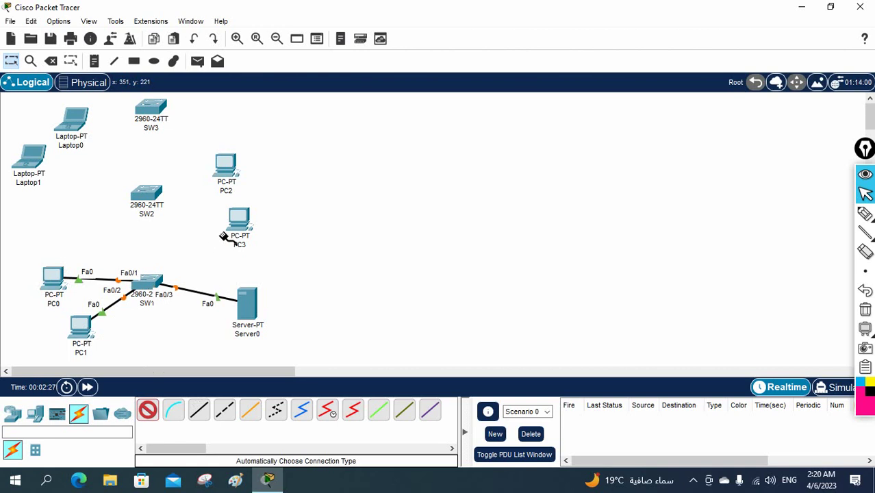
Cable PC3 and PC2 to SW2 with automatic connections
left_click(234, 213)
left_click(152, 198)
left_click(226, 168)
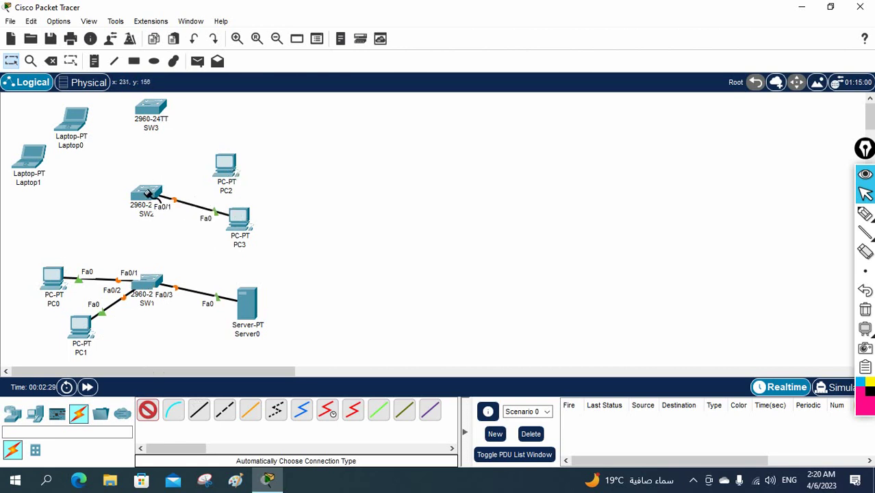
left_click(147, 194)
Cable Laptop0 and Laptop1 to SW3 with automatic connections
left_click(149, 111)
left_click(74, 122)
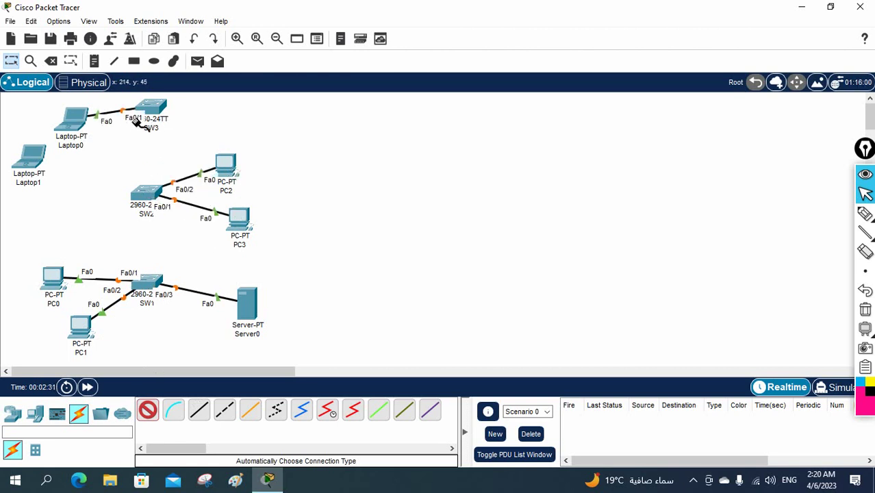
left_click(38, 177)
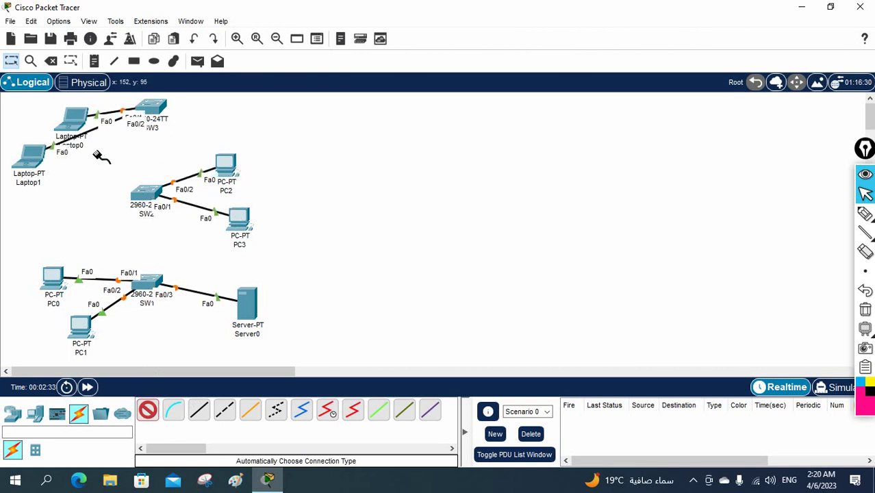
left_click(152, 115)
Link SW3 to SW2 and SW2 to SW1 with automatic connections, and finish cabling
left_click(154, 116)
left_click(147, 194)
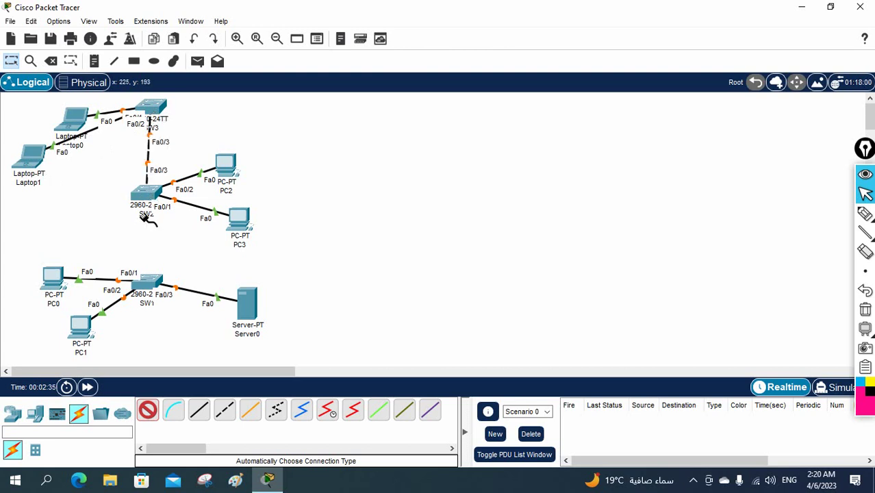
left_click(145, 277)
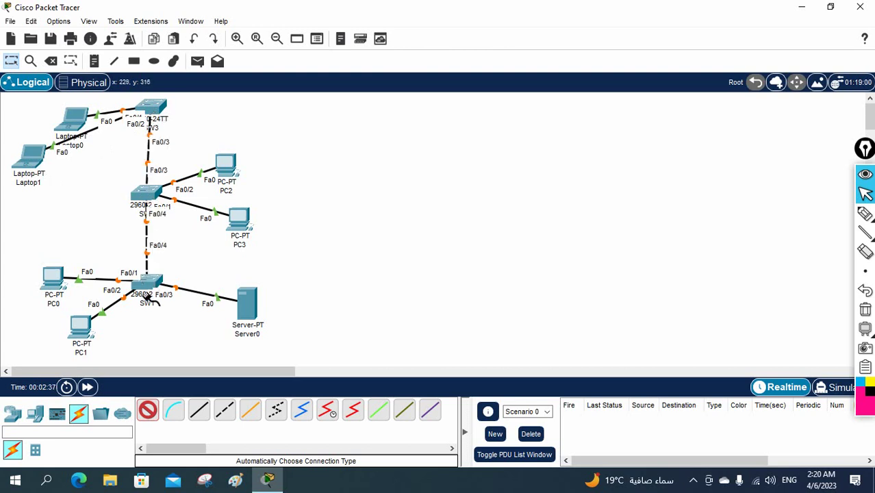
key("Escape")
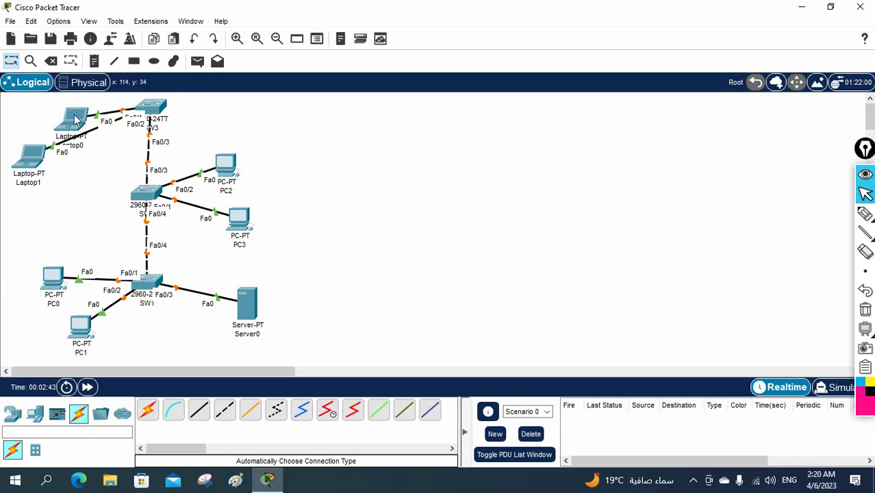
Spread the laptops and PCs farther from their switches to make the topology easier to read
left_click_drag(78, 118, 26, 109)
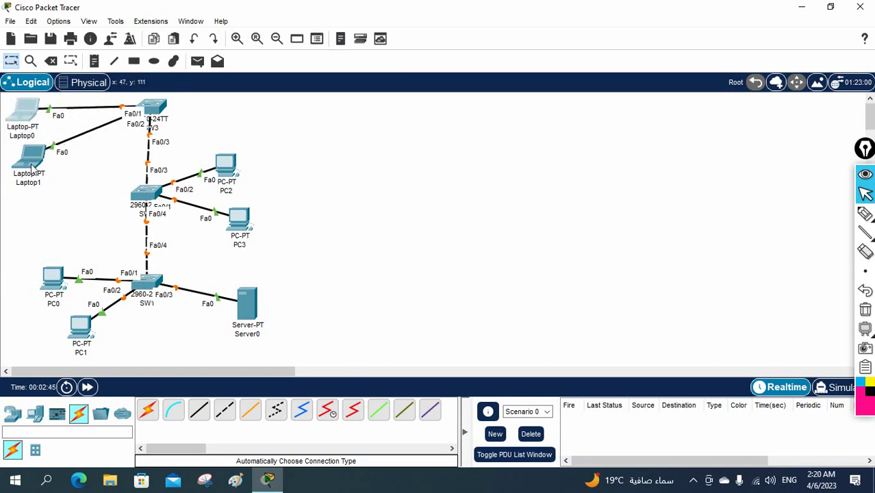
left_click_drag(30, 168, 23, 176)
left_click_drag(57, 282, 44, 257)
left_click_drag(81, 327, 53, 324)
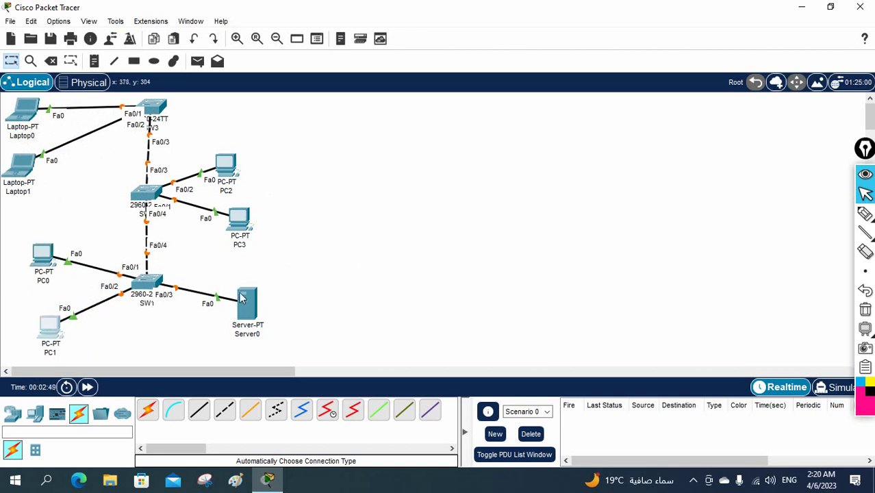
left_click_drag(232, 166, 250, 147)
left_click_drag(241, 226, 248, 226)
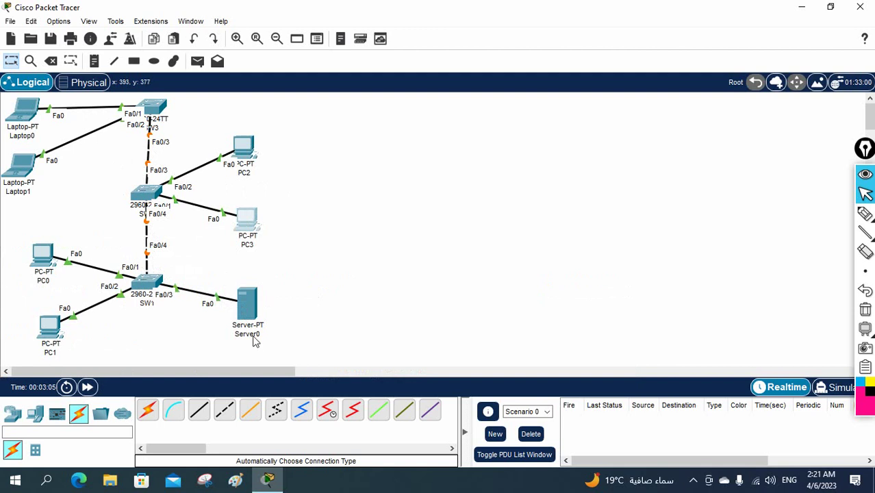
Rename the server connected to SW1 as DHCP-Server
mouse_move(254, 338)
left_click(245, 335)
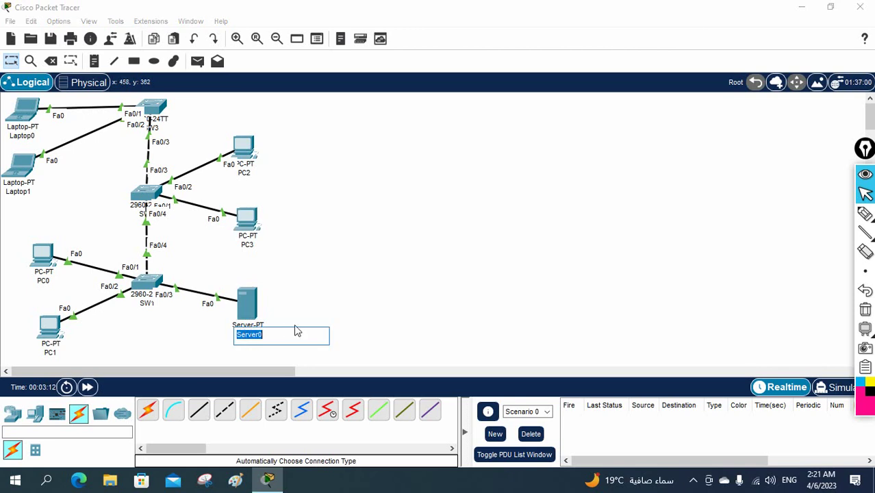
type("DHCP-")
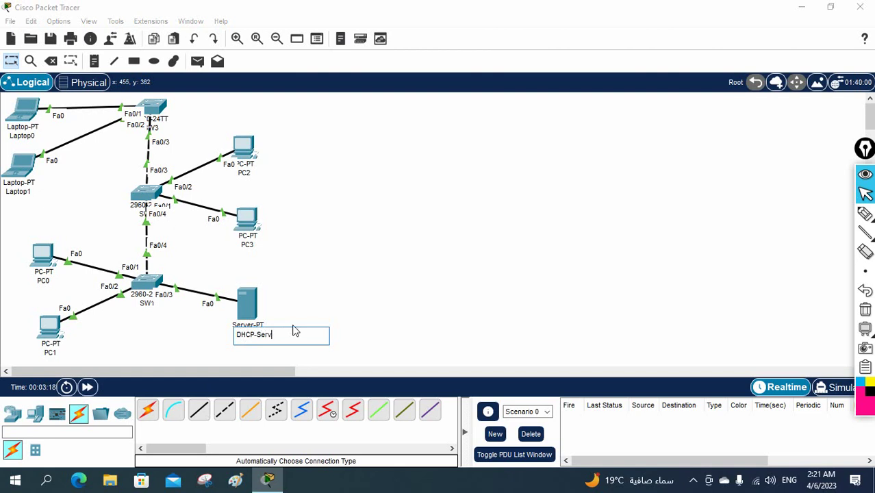
key("Return")
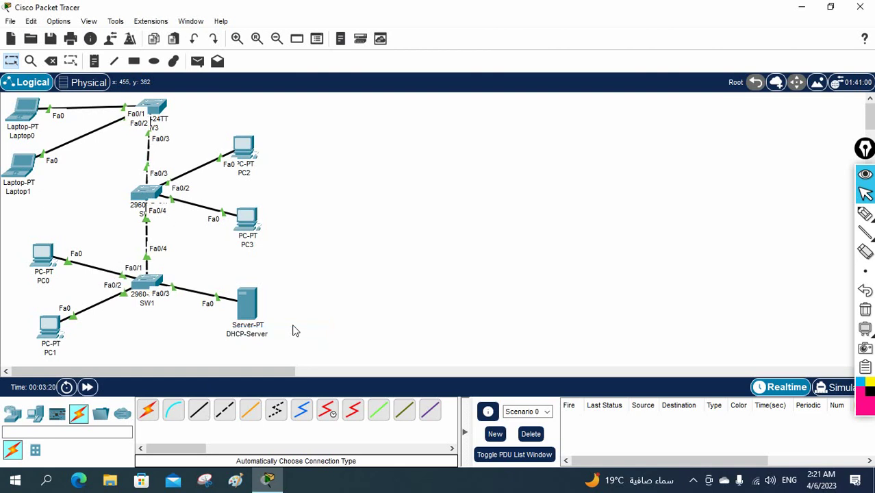
Give DHCP-Server the static IPv4 address 192.168.1.1 with subnet mask 255.255.255.0
left_click(246, 305)
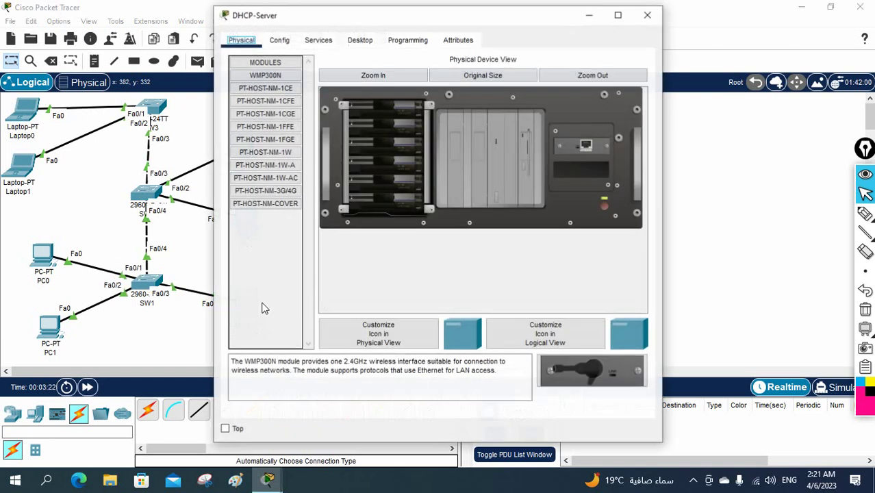
left_click(356, 41)
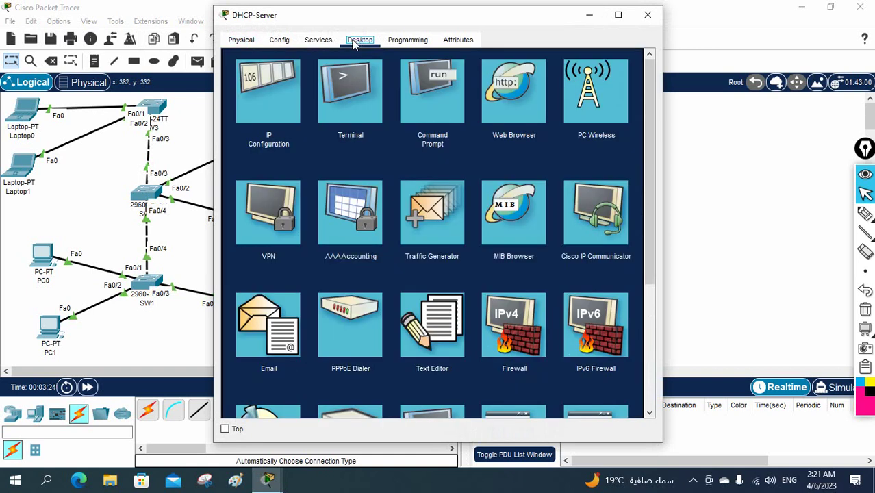
left_click(275, 86)
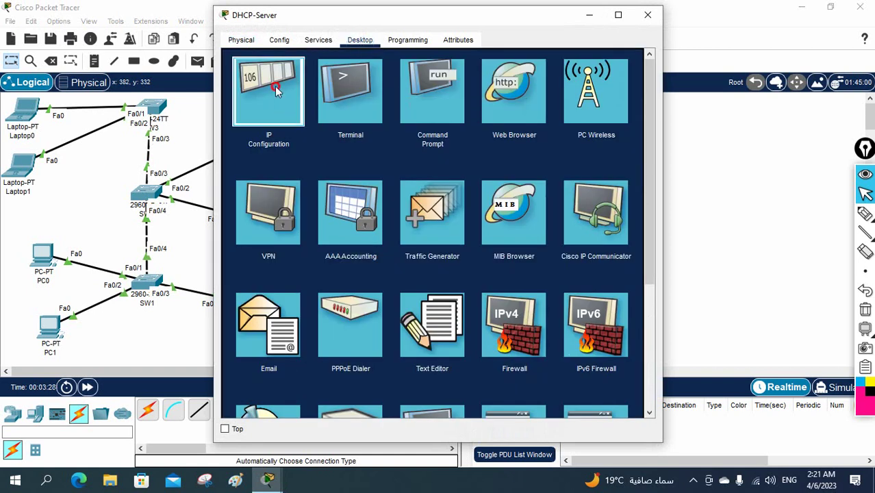
left_click_drag(310, 22, 439, 54)
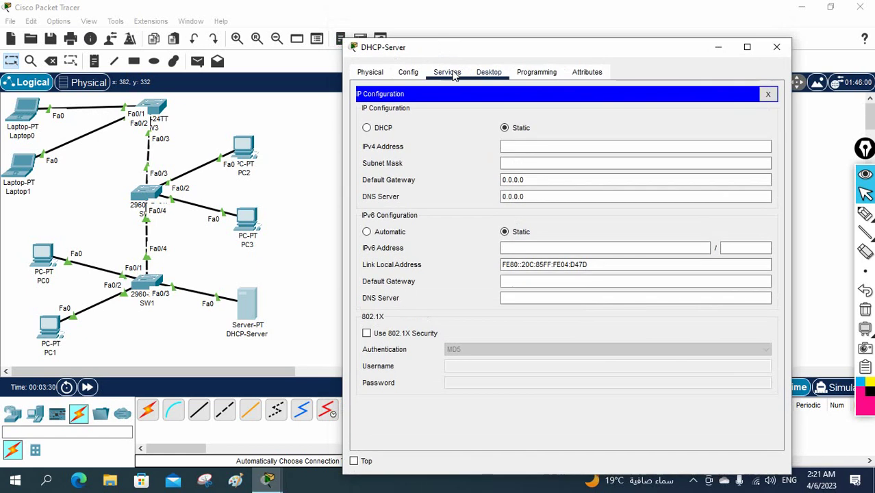
left_click(512, 146)
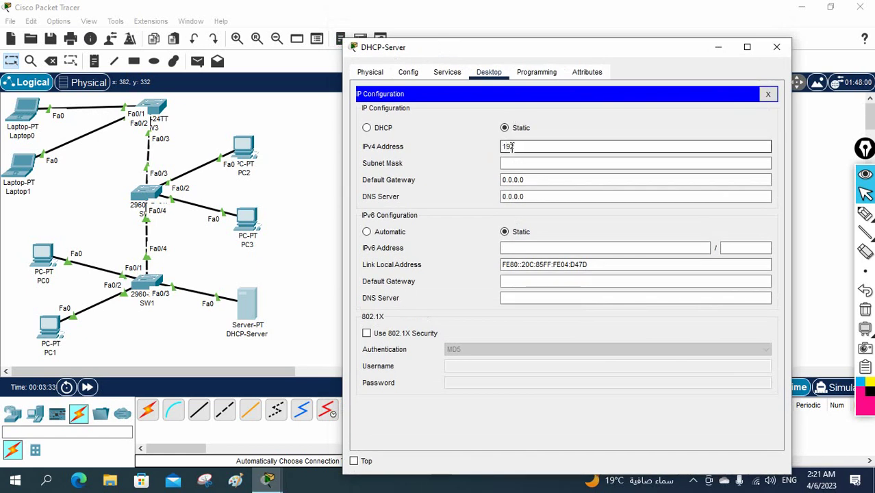
type("192.168.1.1")
left_click(521, 163)
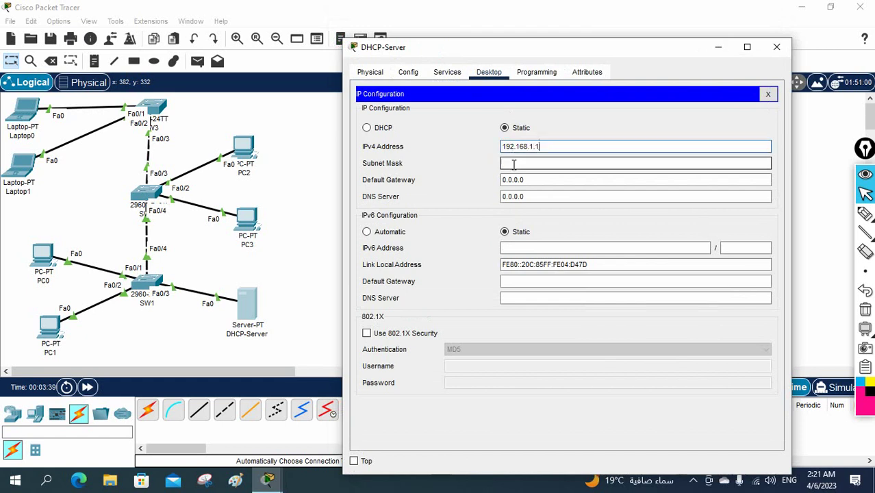
Set the server's IPv4 default gateway to 192.168.1.2 and close its IP configuration
left_click(533, 180)
left_click_drag(533, 178, 480, 174)
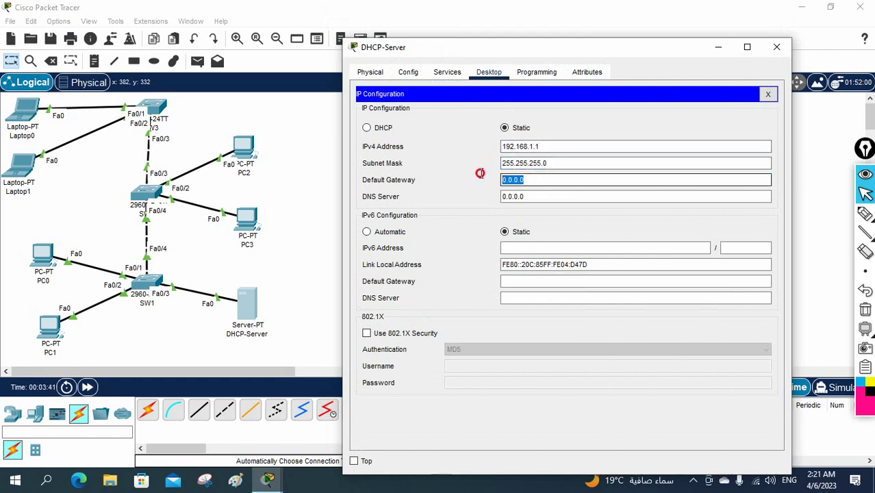
type("192.168.1")
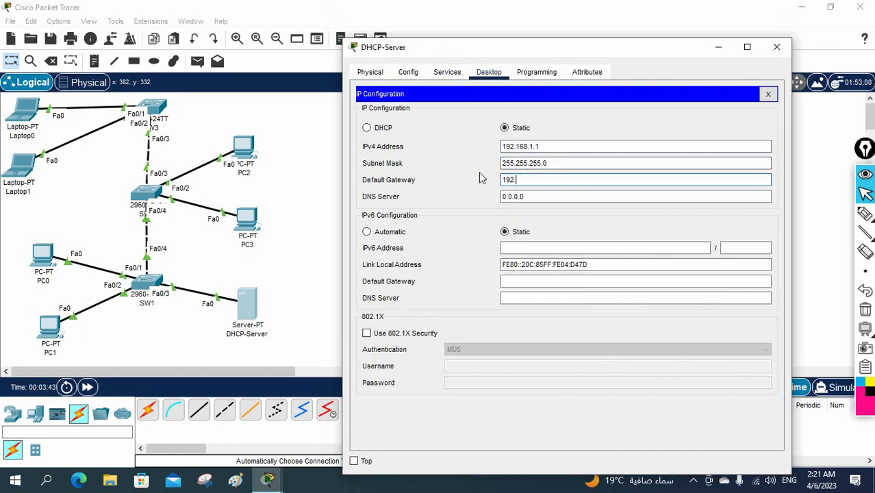
type(".2")
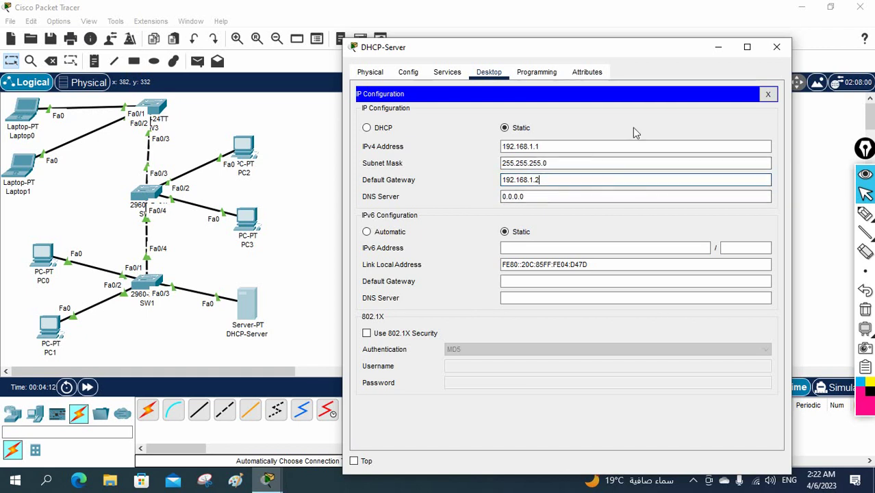
left_click(768, 94)
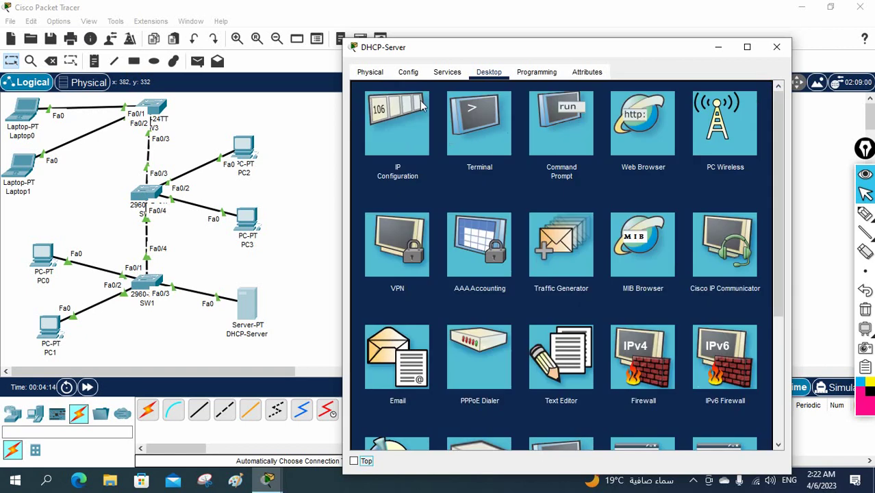
Turn on the server's DHCP service and set the serverPool default gateway to 192.168.1.2
left_click(447, 74)
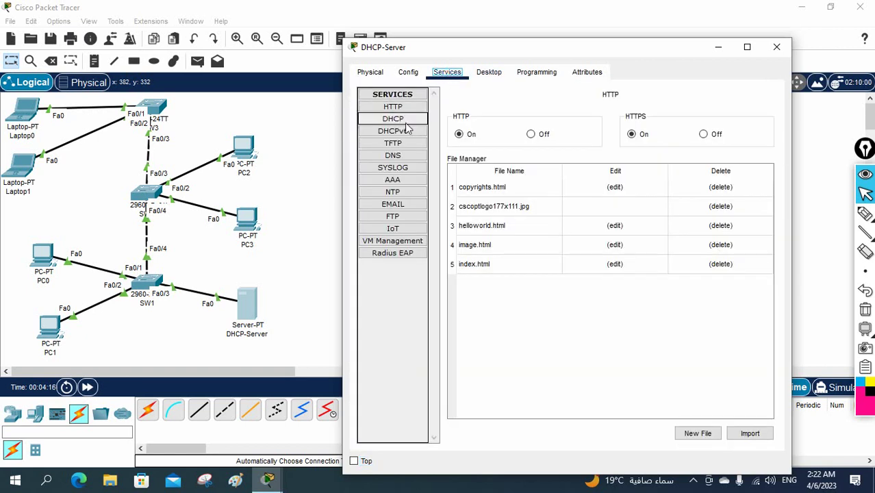
left_click(393, 119)
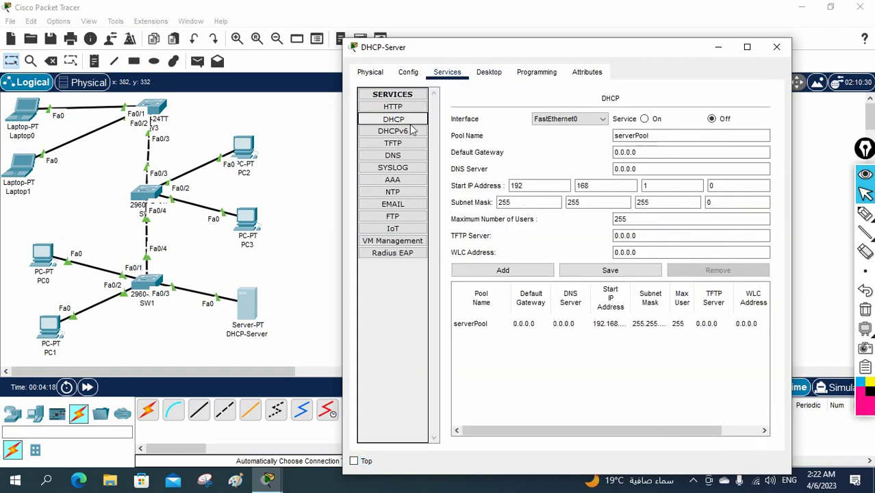
left_click(645, 120)
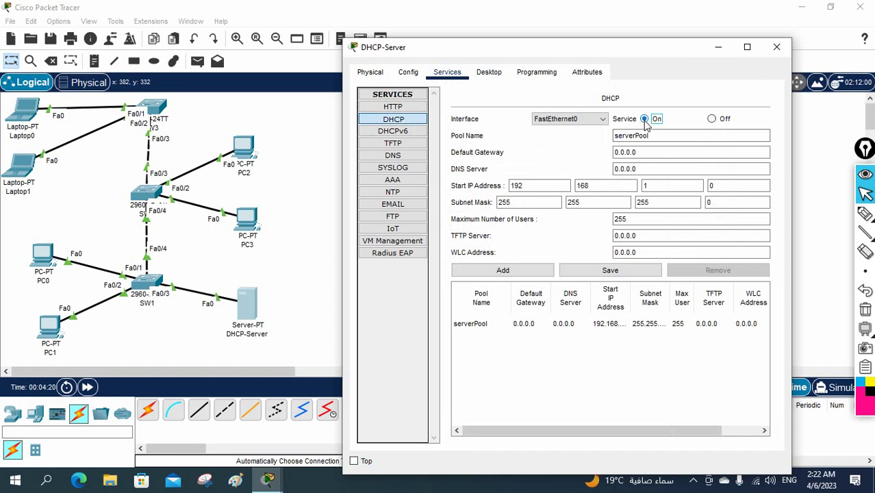
left_click(645, 152)
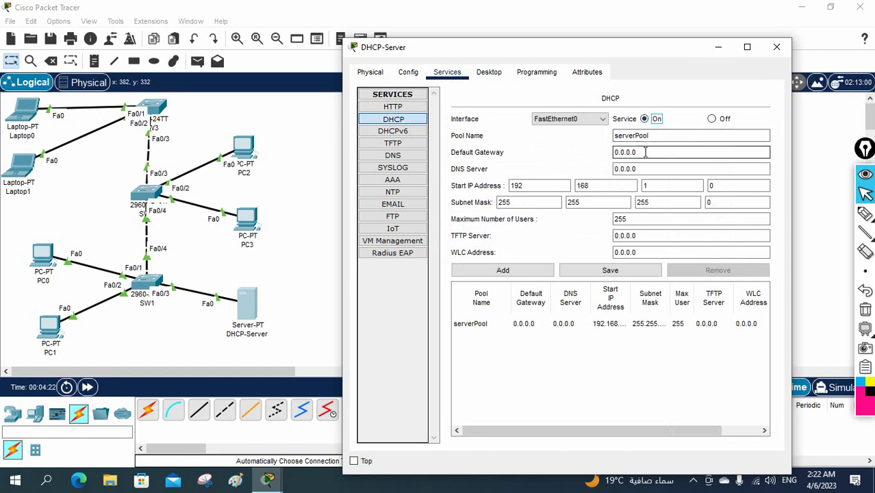
left_click_drag(645, 152, 601, 154)
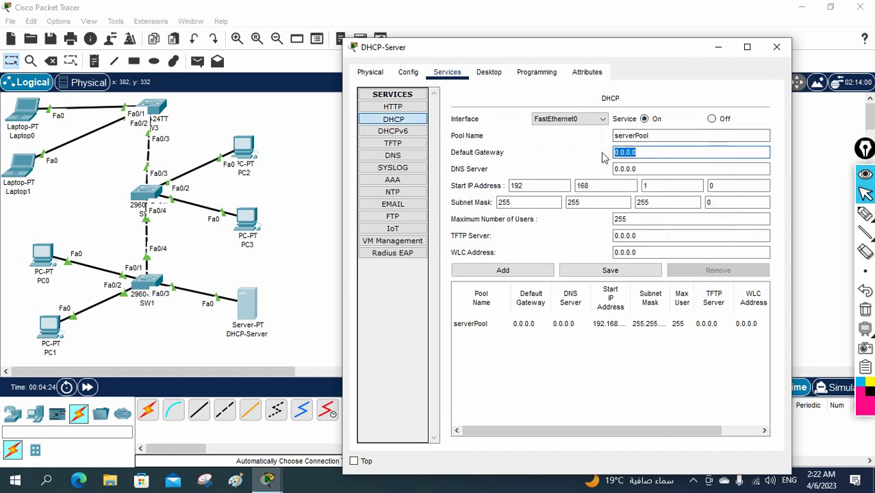
type("192.168.1.2")
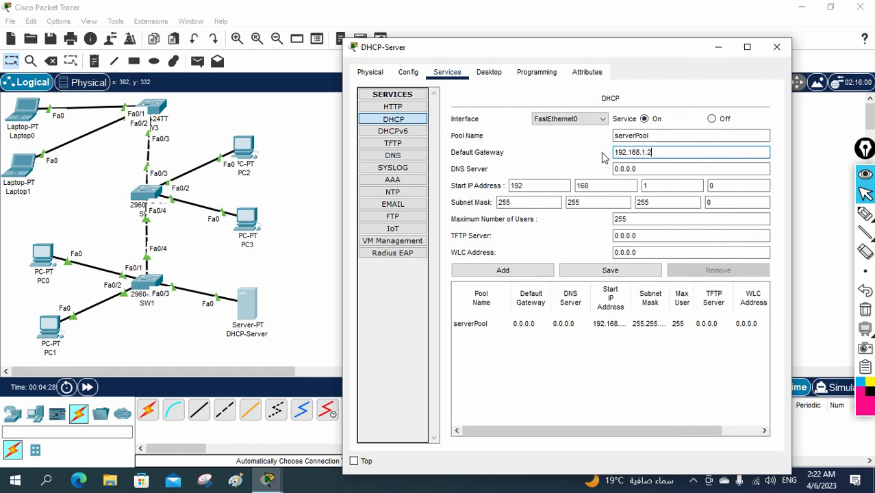
Set the pool's DNS server to 8.8.8.8 and start IP address to 192.168.1.10, then save the pool and close the server window
left_click_drag(597, 169, 596, 168)
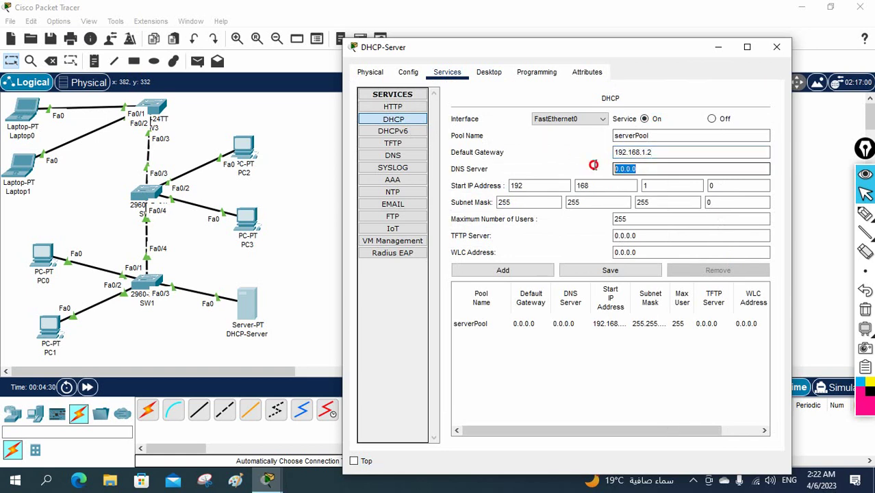
type("8.8.8.8")
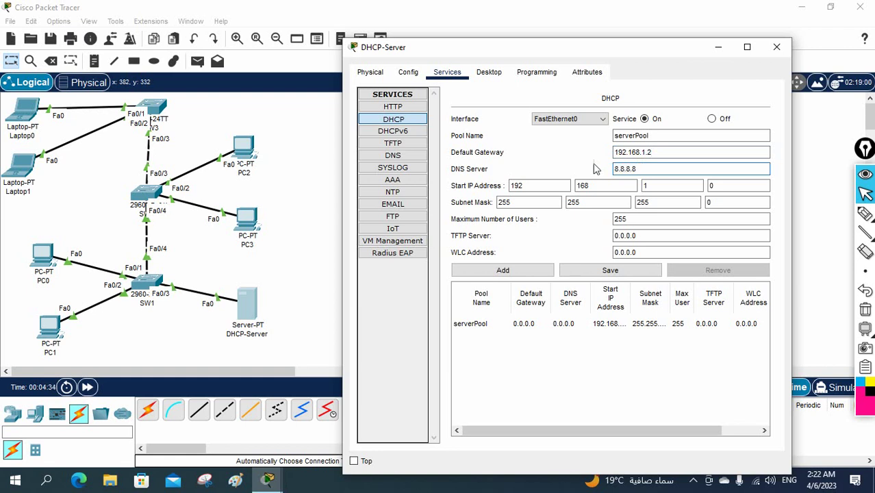
left_click_drag(644, 167, 611, 168)
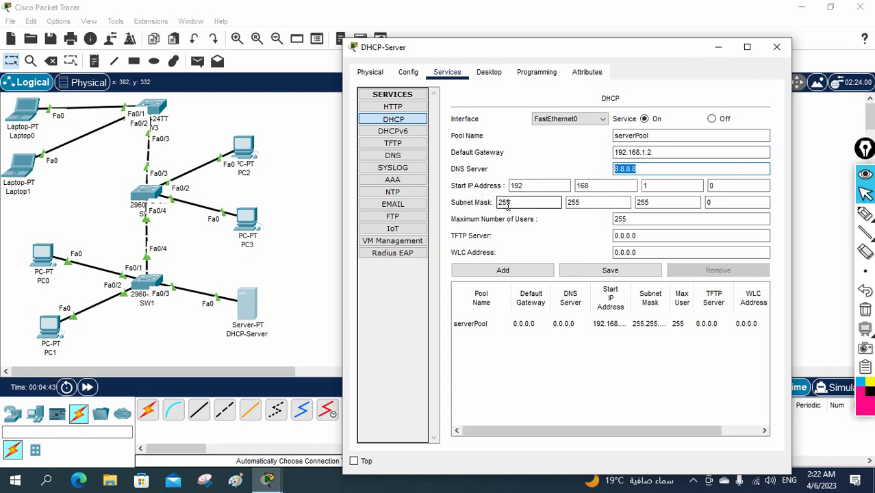
left_click(712, 185)
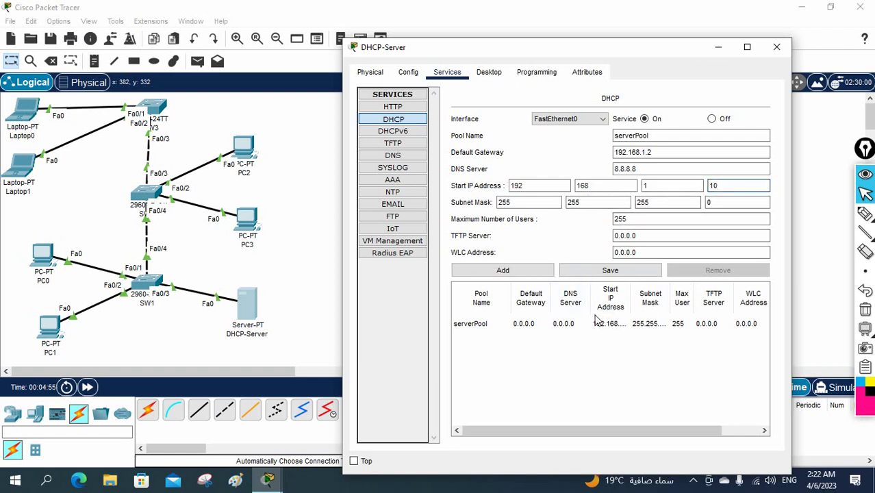
left_click(603, 271)
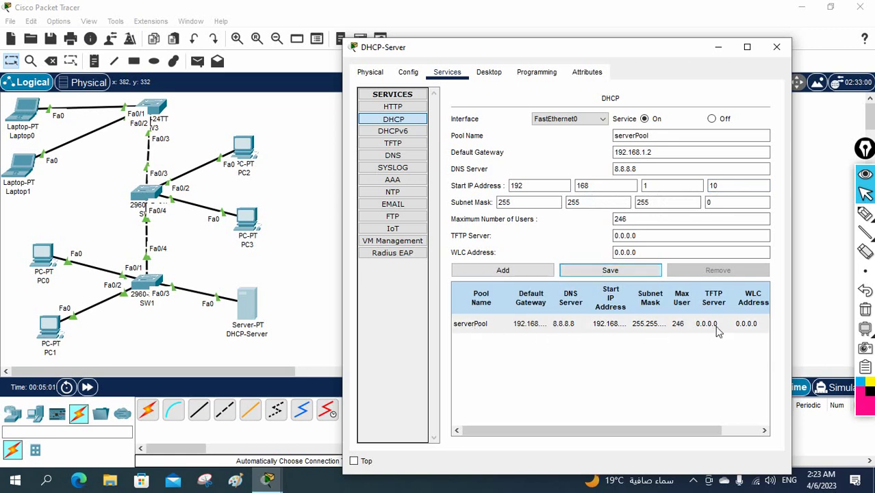
left_click_drag(638, 252, 589, 249)
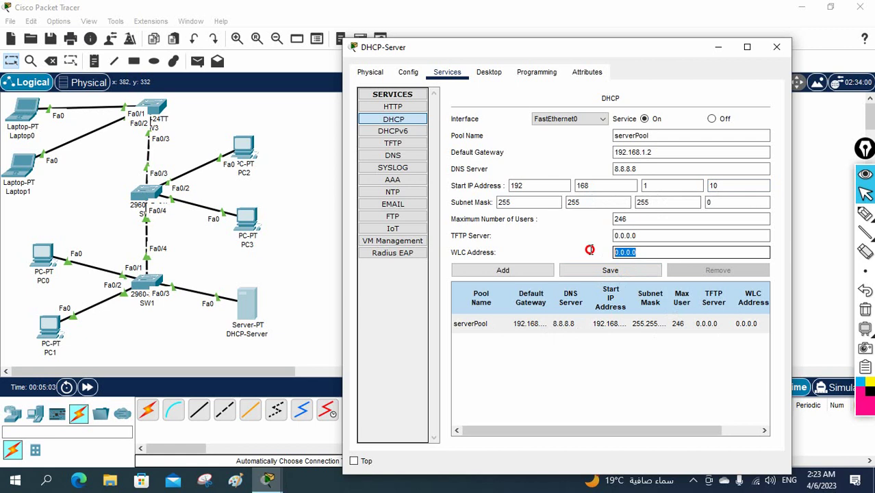
left_click_drag(651, 236, 595, 235)
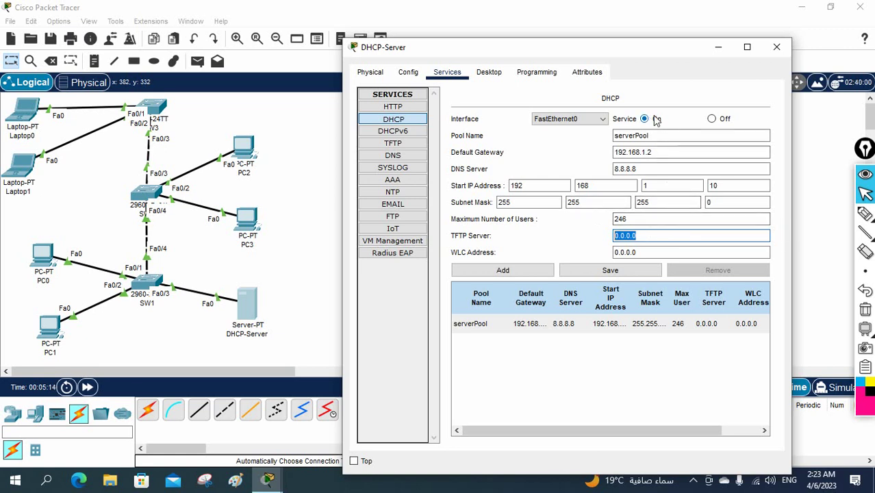
left_click(777, 46)
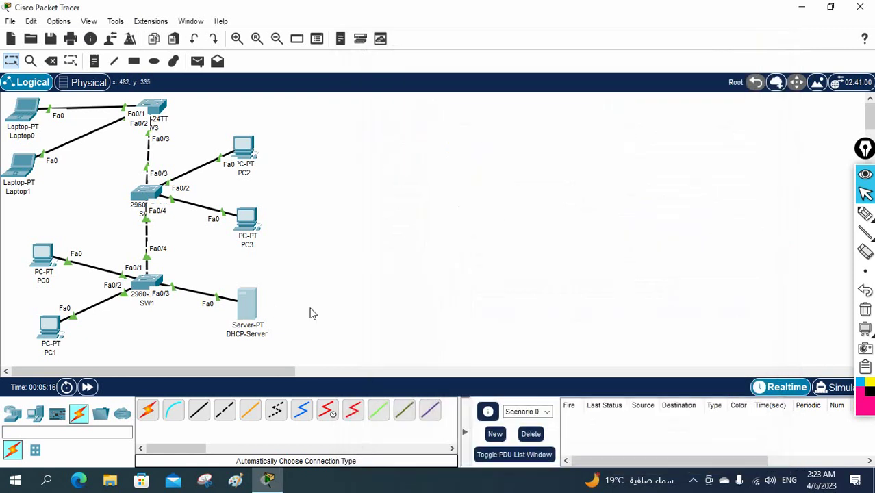
Switch PC1's IP configuration to DHCP so it obtains its address from the server, and close its window
left_click(49, 327)
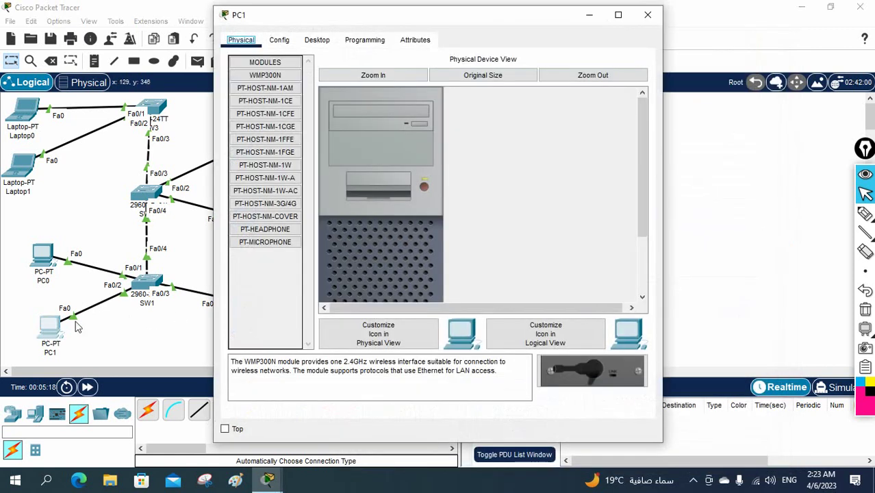
left_click(317, 40)
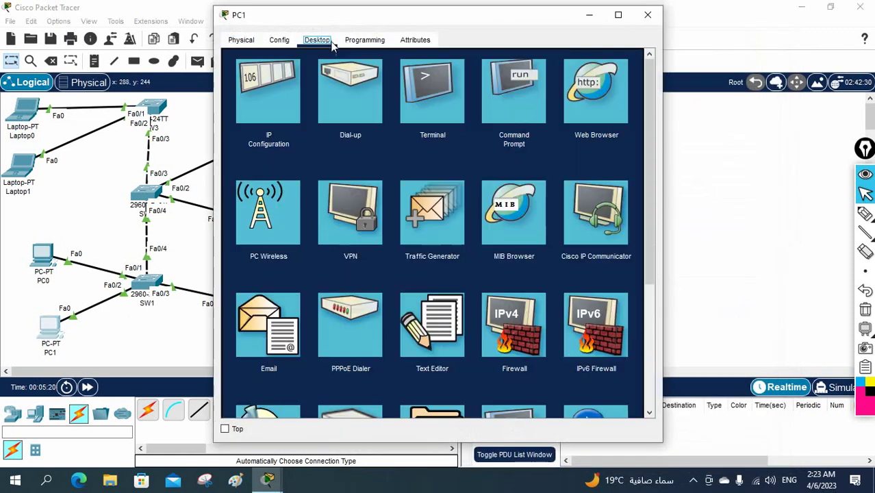
left_click(279, 110)
left_click_drag(317, 24, 546, 19)
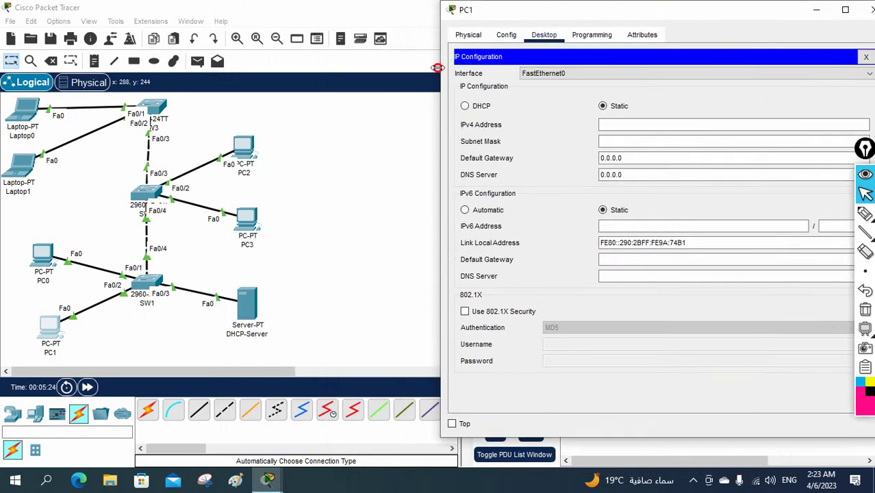
left_click_drag(437, 67, 341, 68)
left_click(368, 108)
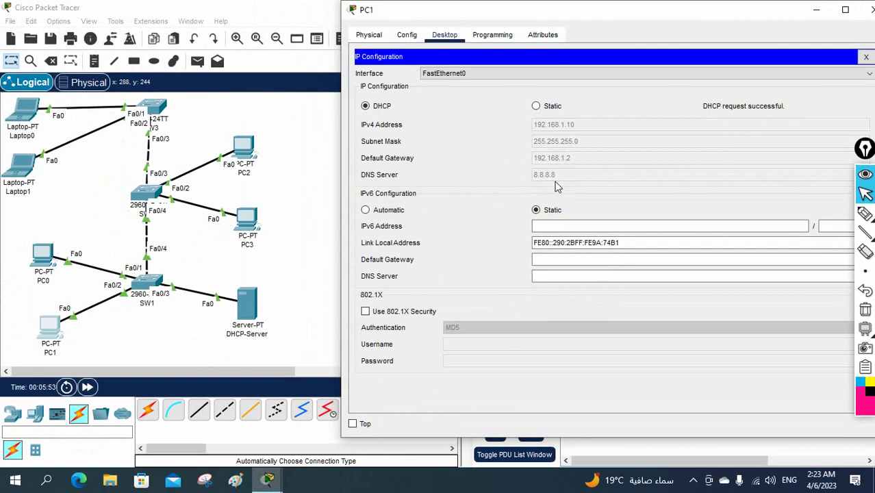
left_click_drag(732, 14, 641, 50)
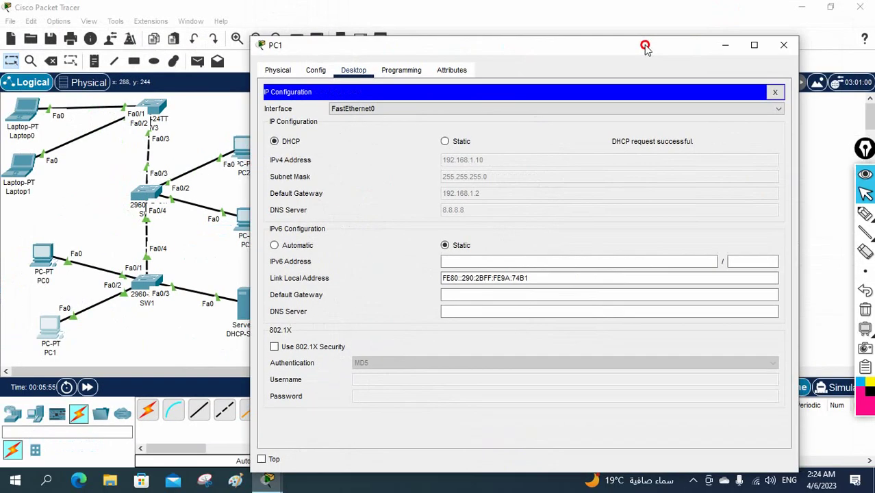
left_click(784, 45)
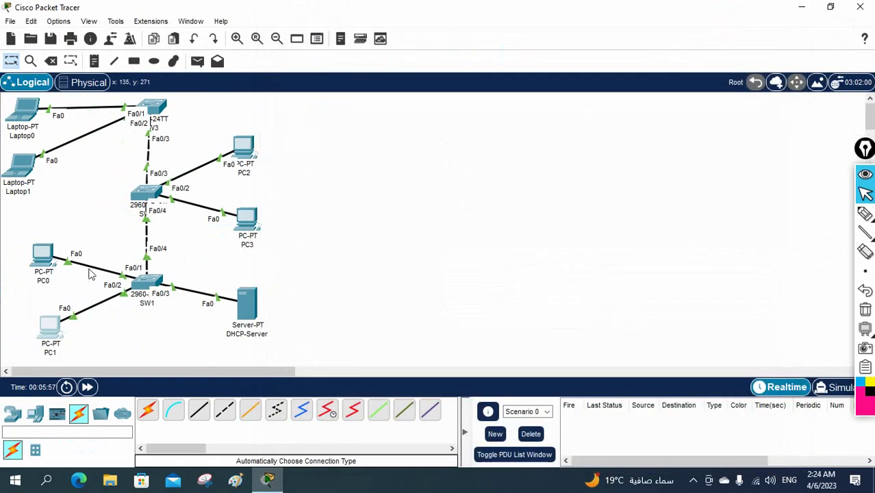
Switch PC0's IP configuration to DHCP so it requests an address from the server, and close its window
left_click(44, 260)
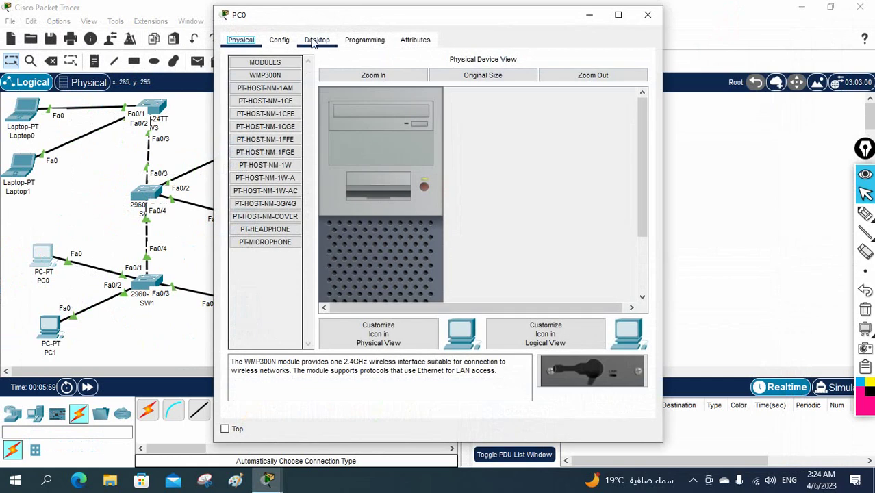
left_click(316, 40)
left_click(269, 95)
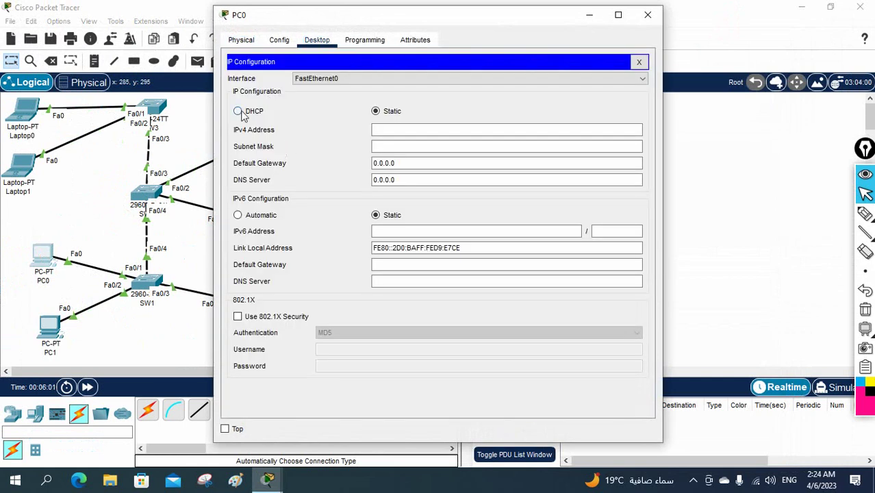
left_click(239, 112)
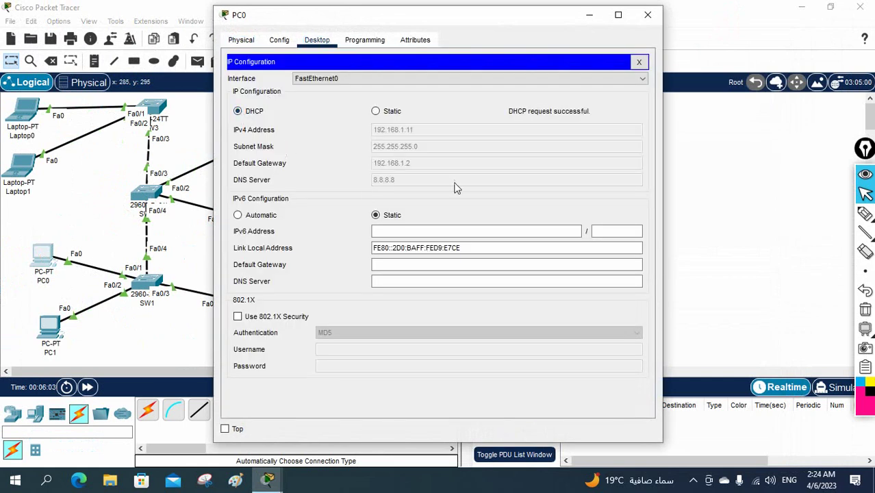
left_click(648, 14)
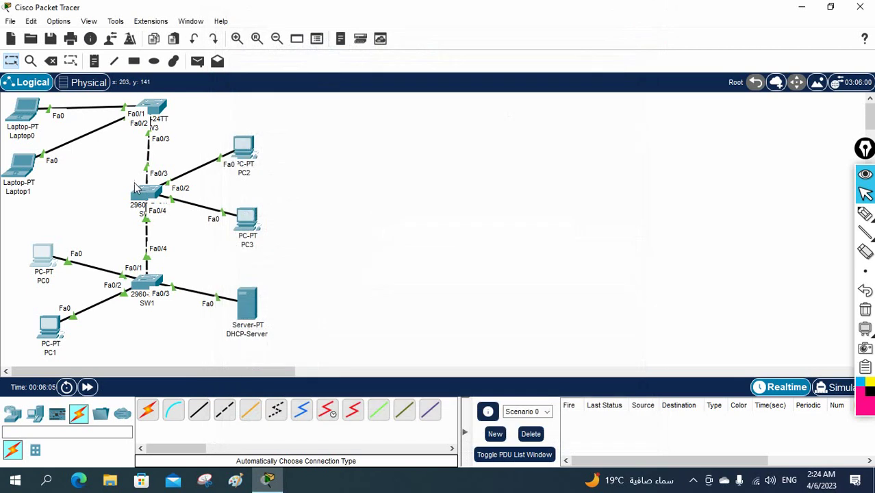
Switch PC3's IP configuration to DHCP and close its window
left_click(253, 225)
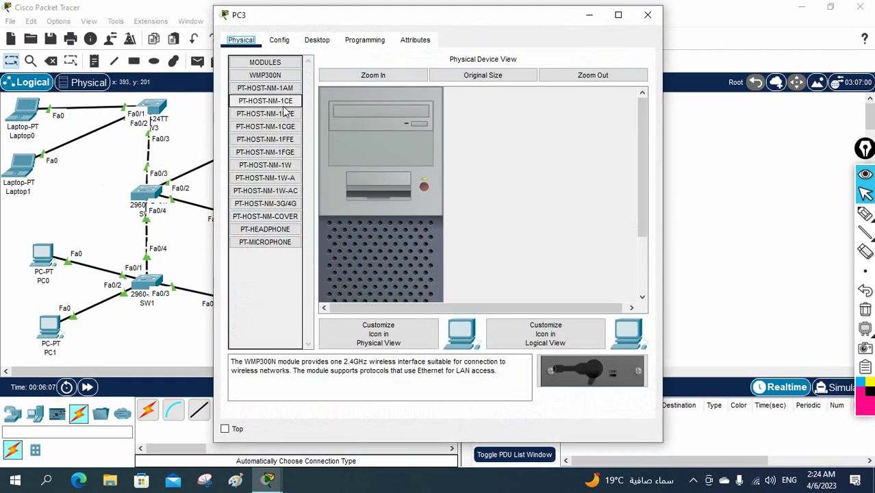
left_click(317, 40)
left_click(271, 82)
left_click(247, 112)
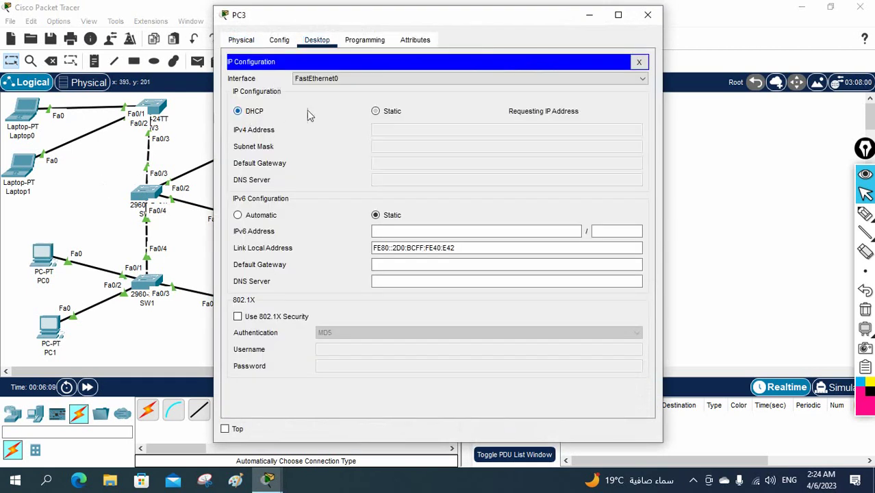
left_click(648, 14)
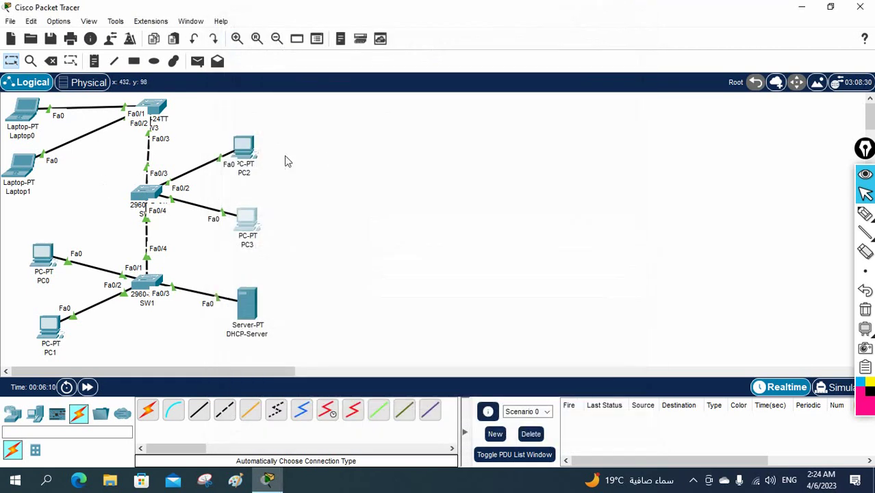
Switch PC2's IP configuration to DHCP and close its window
left_click(243, 146)
left_click(317, 40)
left_click(268, 85)
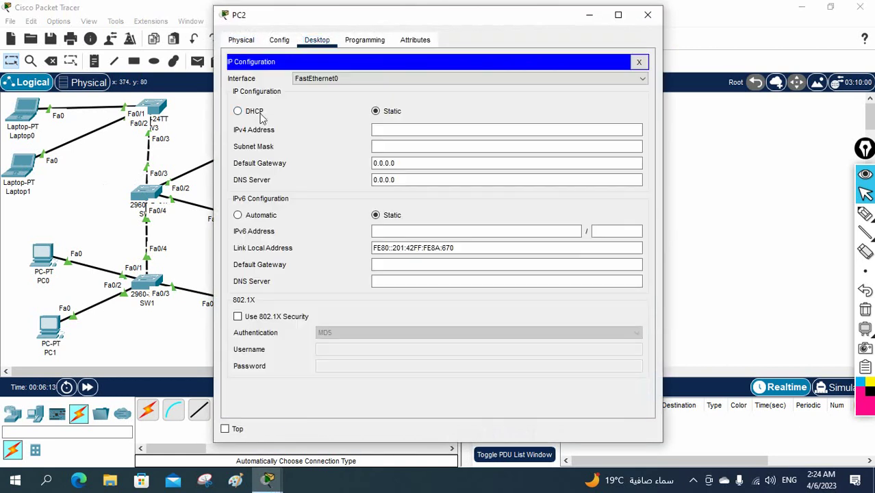
left_click(238, 112)
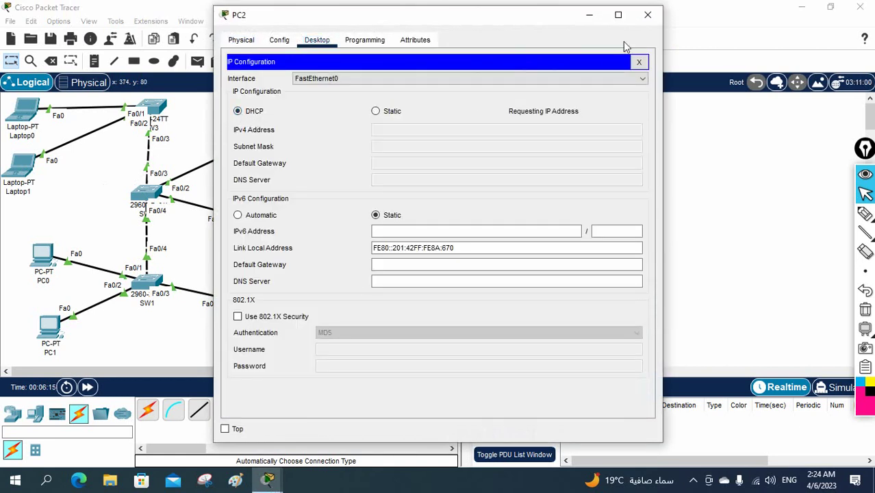
left_click(648, 14)
Switch Laptop1's IP configuration to DHCP and close its window
left_click(20, 169)
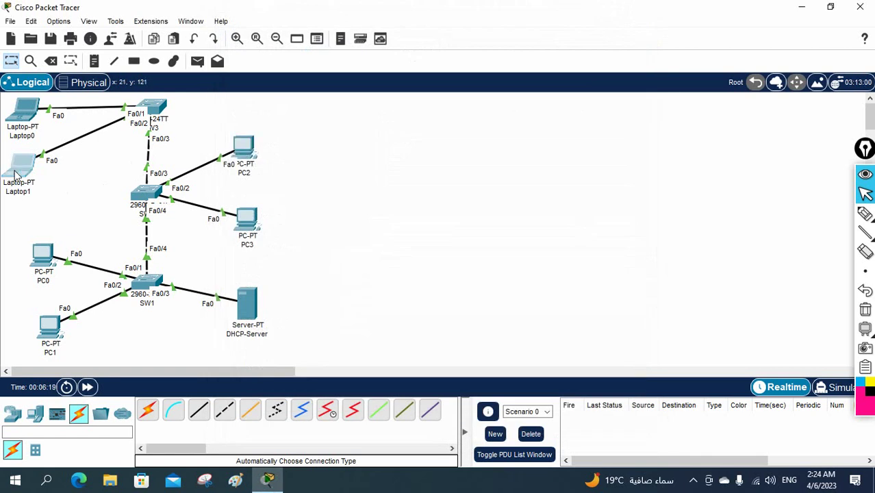
left_click(328, 41)
left_click(269, 93)
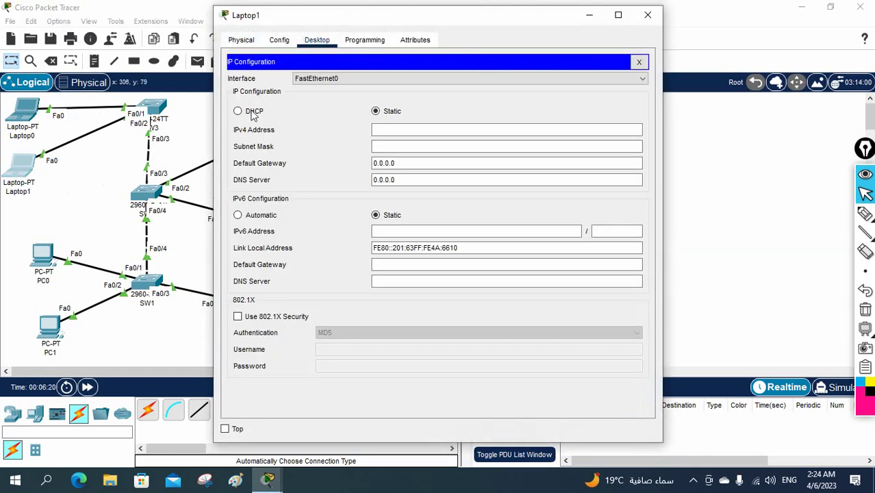
left_click(238, 111)
left_click(648, 14)
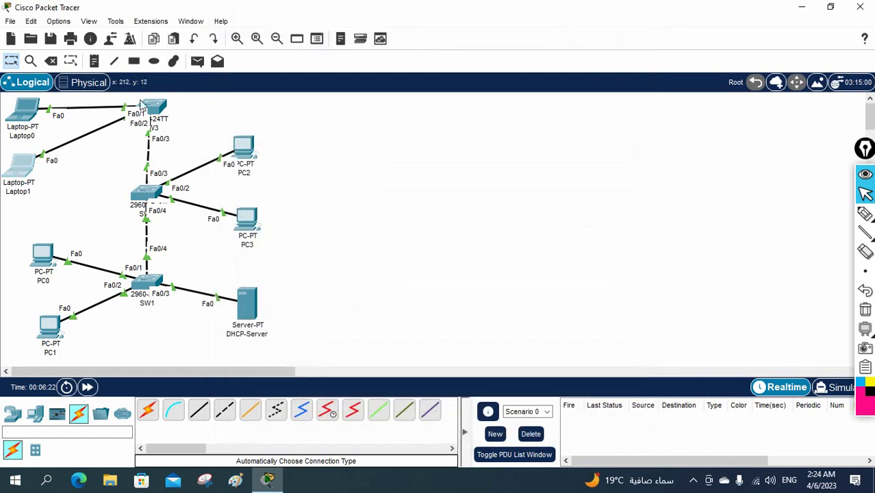
Switch Laptop0's IP configuration to DHCP and close its window
left_click(24, 113)
left_click(317, 40)
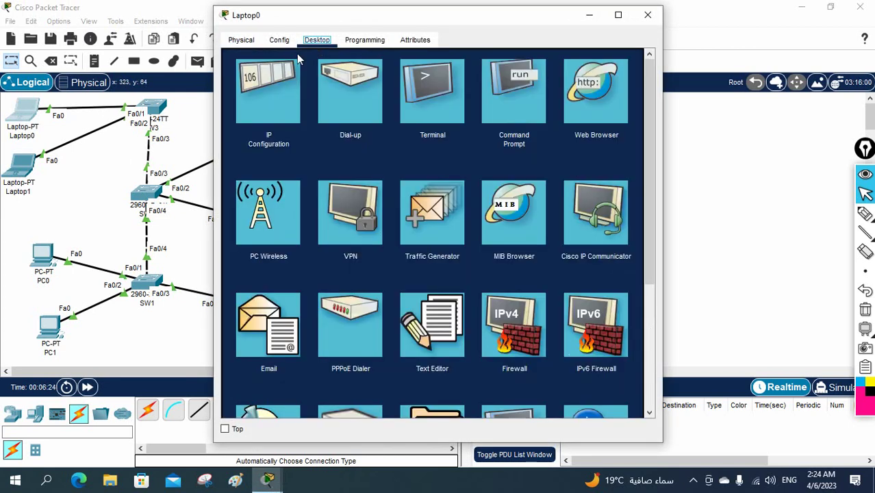
left_click(268, 85)
left_click(238, 111)
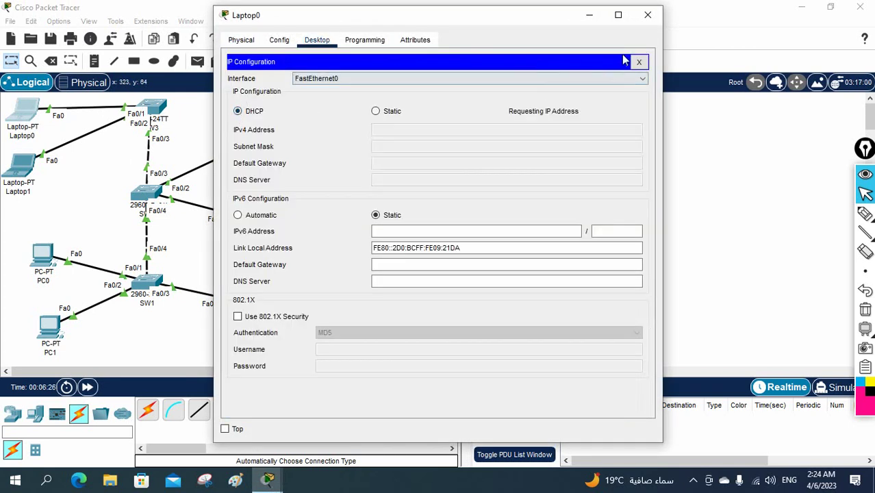
left_click(648, 14)
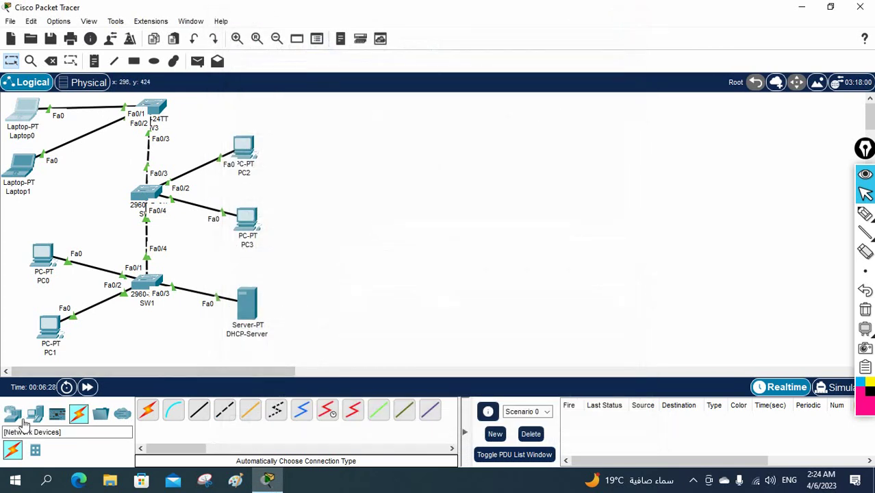
Place a printer beside the middle switch, below Laptop1, and cable it to that switch using the automatic connection type
left_click(35, 413)
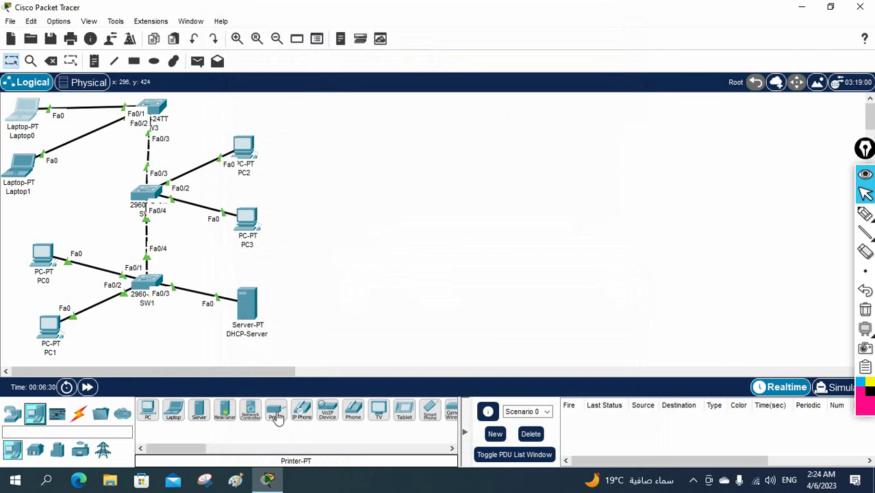
left_click_drag(276, 413, 79, 210)
left_click(79, 413)
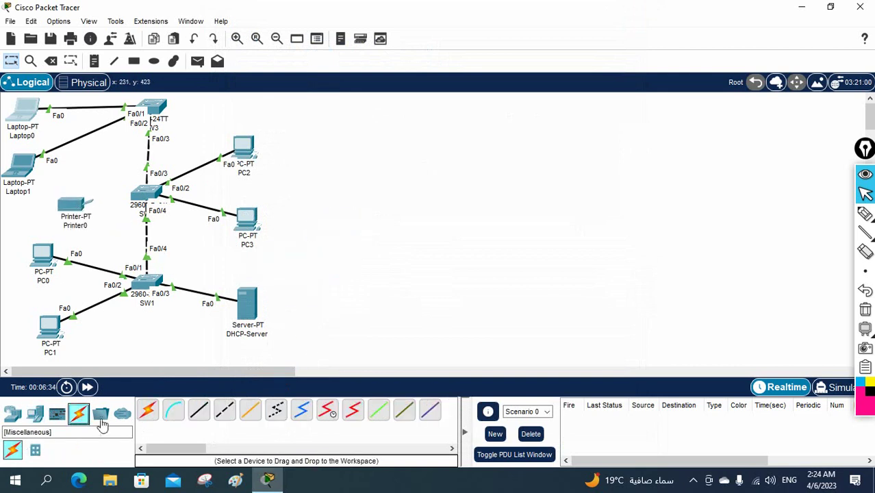
left_click(148, 410)
left_click(74, 206)
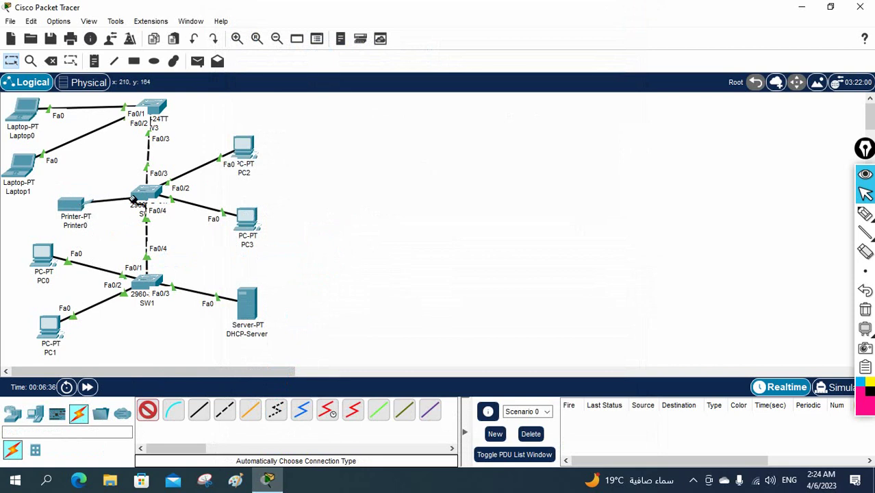
left_click(147, 195)
left_click_drag(81, 209, 39, 206)
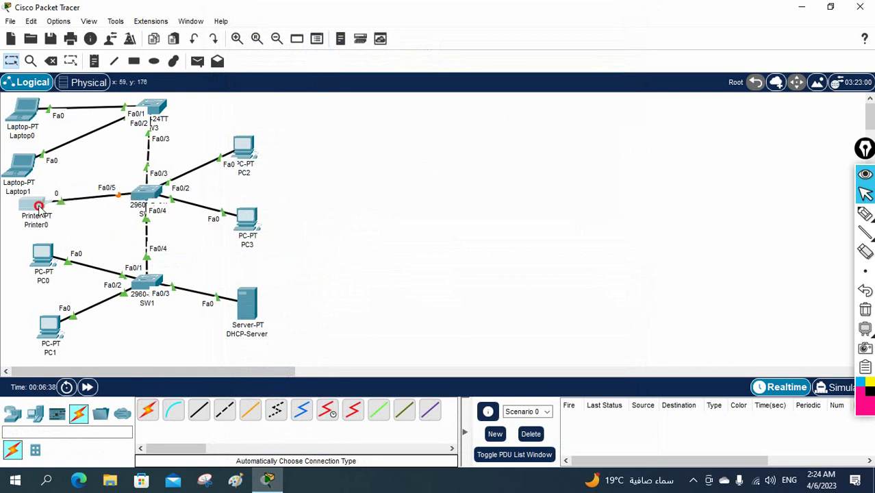
Set the IP configuration of the printer's FastEthernet0 interface to DHCP
left_click(38, 207)
left_click(285, 42)
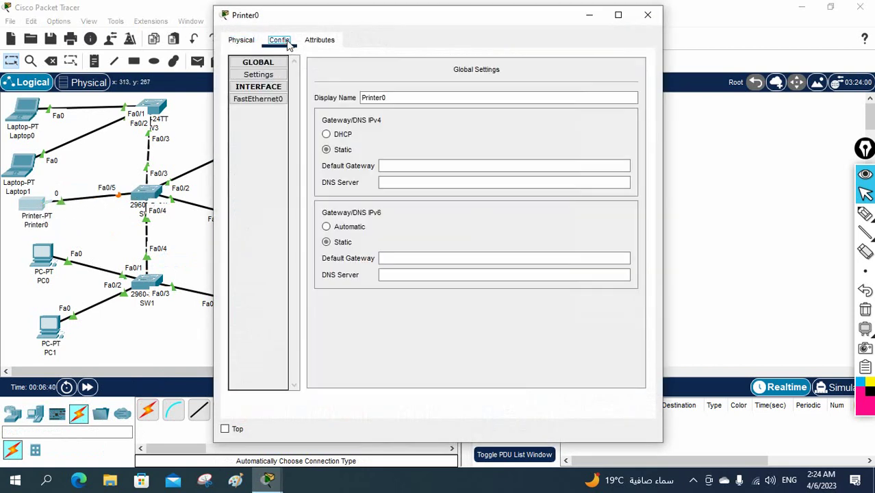
left_click(259, 102)
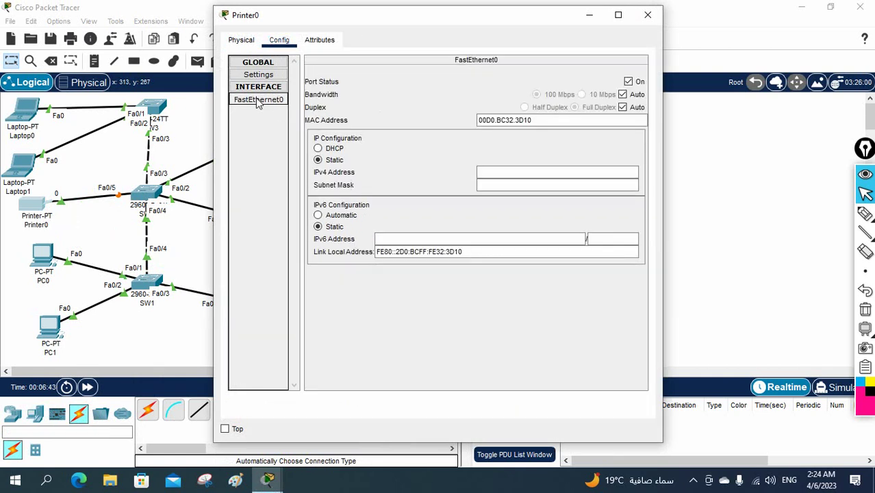
left_click(319, 149)
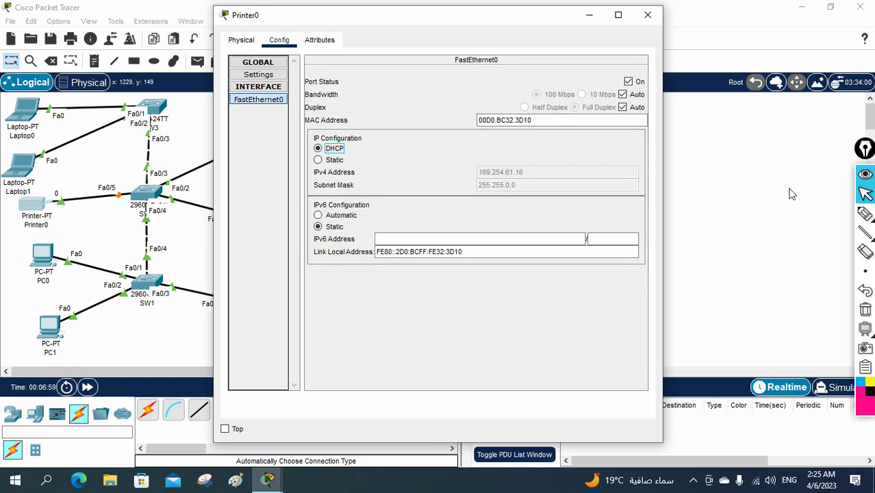
Mark the printer's IPv4 address and its switch link with the pen, label the link STP, and clear the markings
left_click(865, 214)
mouse_move(531, 171)
left_mouse_down()
mouse_move(500, 155)
mouse_move(476, 158)
mouse_move(471, 174)
mouse_move(501, 181)
mouse_move(522, 177)
mouse_move(535, 156)
mouse_move(614, 142)
left_mouse_up()
left_click_drag(555, 156, 559, 168)
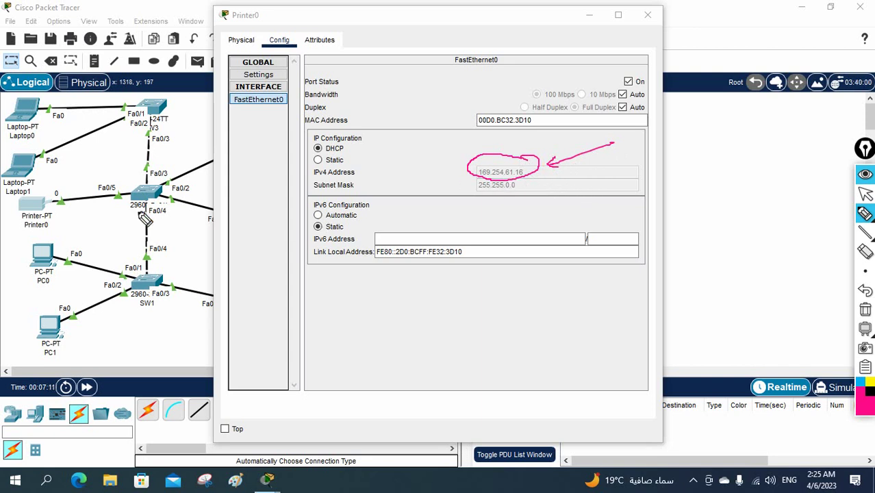
mouse_move(128, 191)
left_mouse_down()
mouse_move(106, 204)
mouse_move(135, 198)
left_mouse_up()
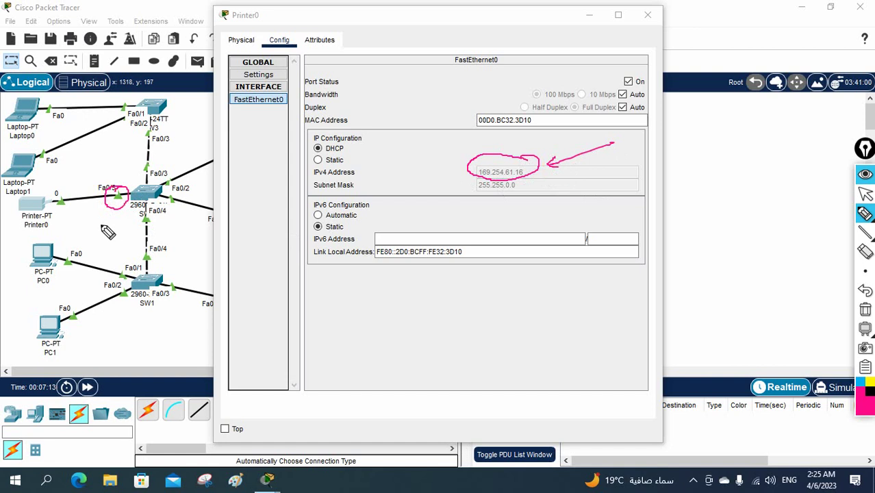
mouse_move(101, 226)
left_mouse_down()
mouse_move(95, 237)
mouse_move(102, 227)
left_mouse_up()
mouse_move(114, 233)
left_mouse_down()
mouse_move(116, 215)
mouse_move(118, 223)
mouse_move(102, 200)
left_mouse_up()
left_click(100, 199)
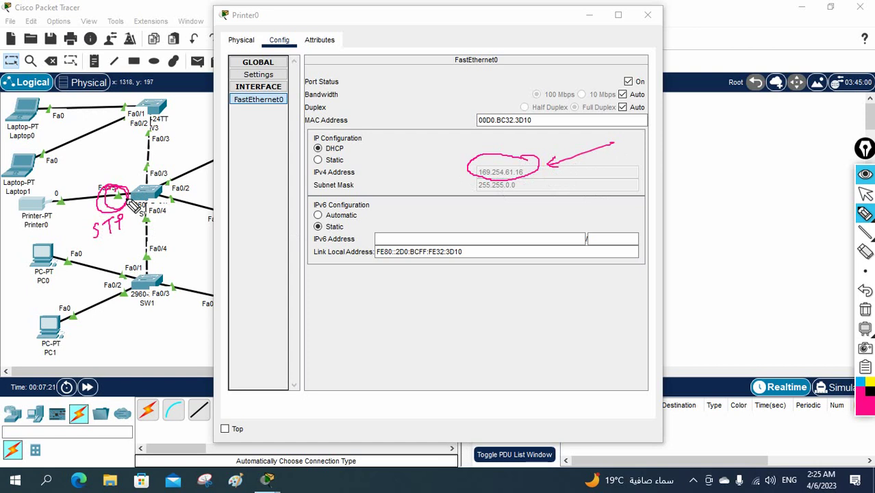
left_click_drag(126, 150, 128, 170)
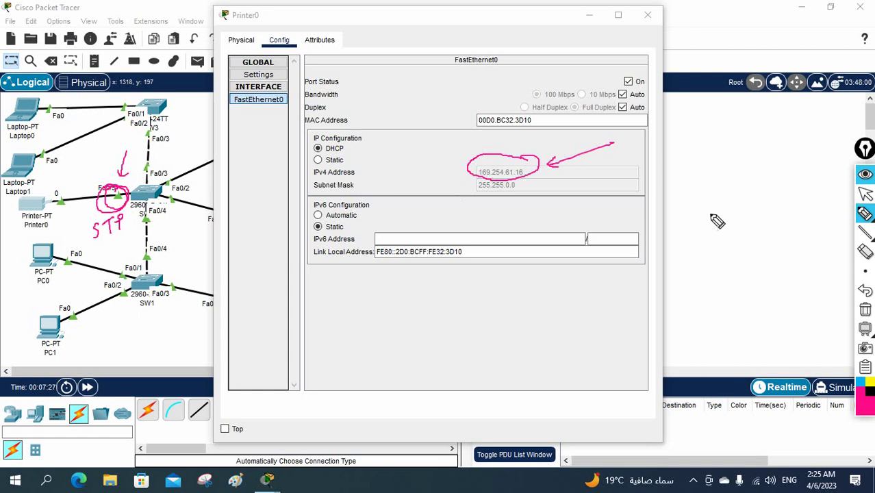
left_click(864, 309)
Switch the printer's FastEthernet0 IP configuration to Static and back to DHCP to request an address again
left_click(864, 194)
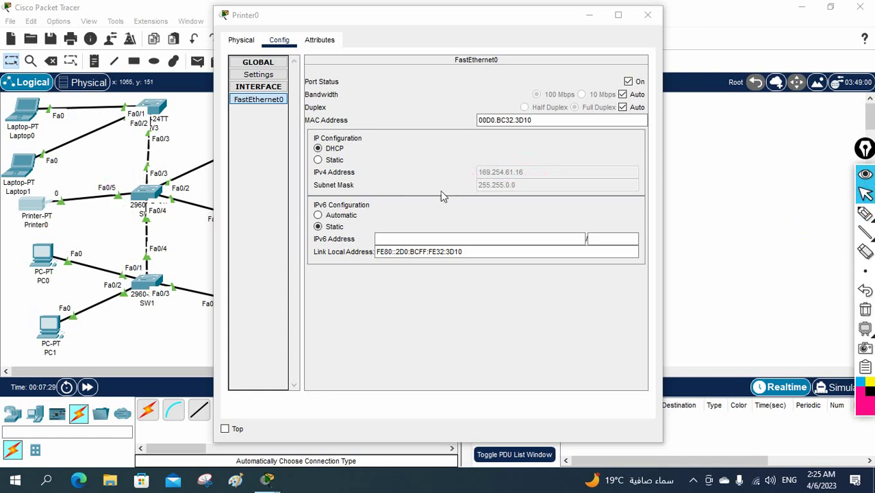
left_click(319, 160)
left_click(318, 149)
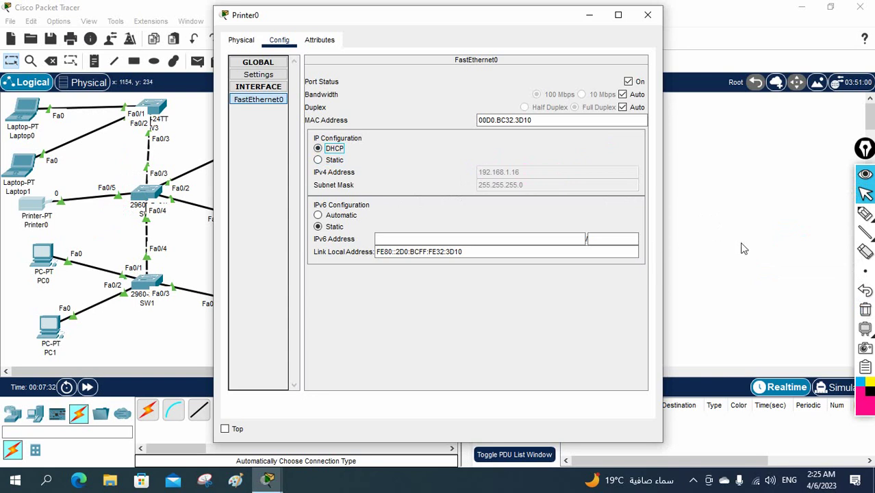
Circle the printer's IPv4 address with the pen, label it DHCP, draw a curve around the lower devices, and clear the markings
left_click(865, 215)
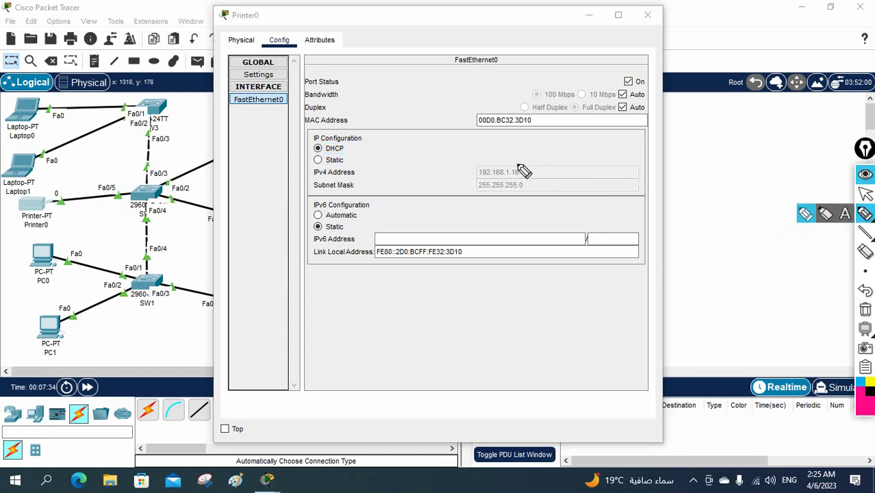
mouse_move(524, 163)
left_mouse_down()
mouse_move(471, 166)
mouse_move(480, 182)
mouse_move(517, 184)
mouse_move(527, 164)
mouse_move(520, 173)
left_mouse_up()
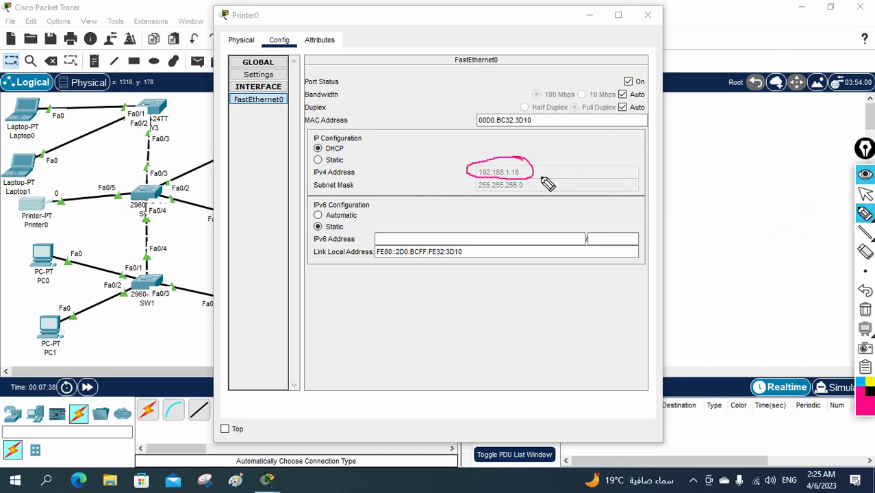
mouse_move(582, 154)
left_mouse_down()
mouse_move(606, 168)
mouse_move(644, 148)
mouse_move(645, 160)
mouse_move(641, 152)
mouse_move(607, 182)
mouse_move(523, 174)
mouse_move(527, 167)
mouse_move(517, 160)
mouse_move(469, 168)
mouse_move(496, 174)
left_mouse_up()
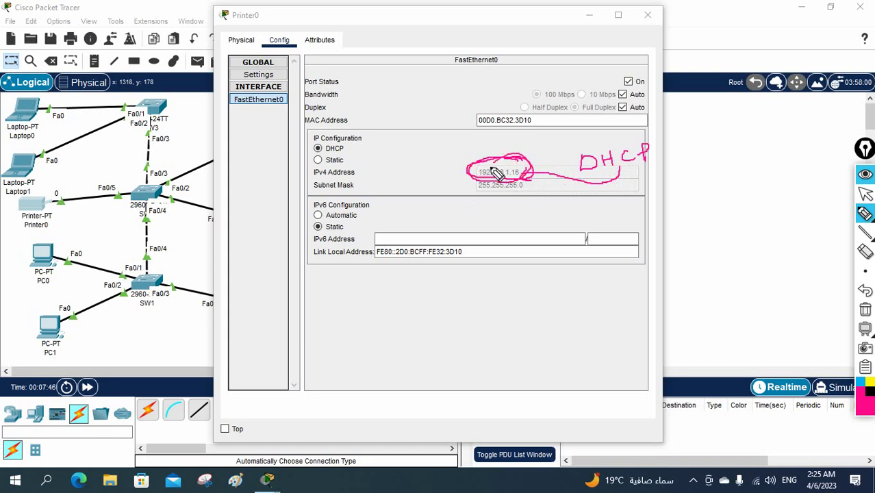
mouse_move(69, 348)
left_mouse_down()
mouse_move(124, 324)
mouse_move(149, 291)
mouse_move(159, 258)
mouse_move(147, 212)
mouse_move(106, 199)
mouse_move(59, 204)
mouse_move(7, 234)
left_mouse_up()
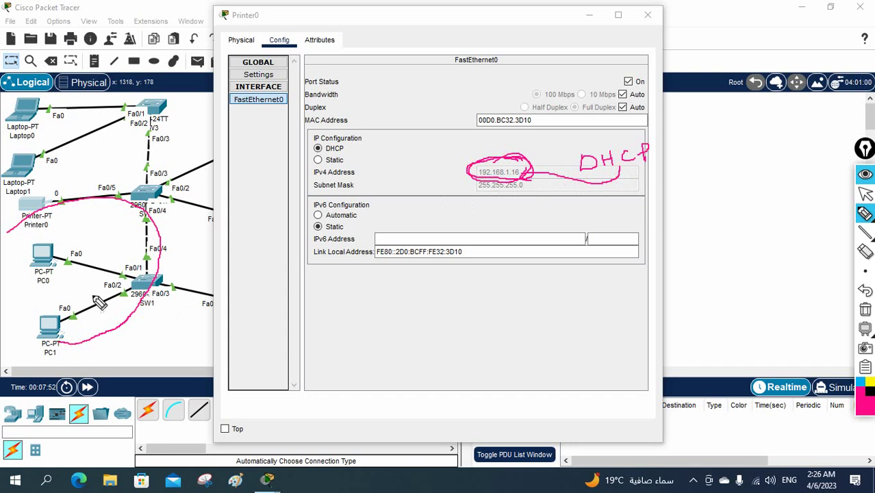
left_click(865, 309)
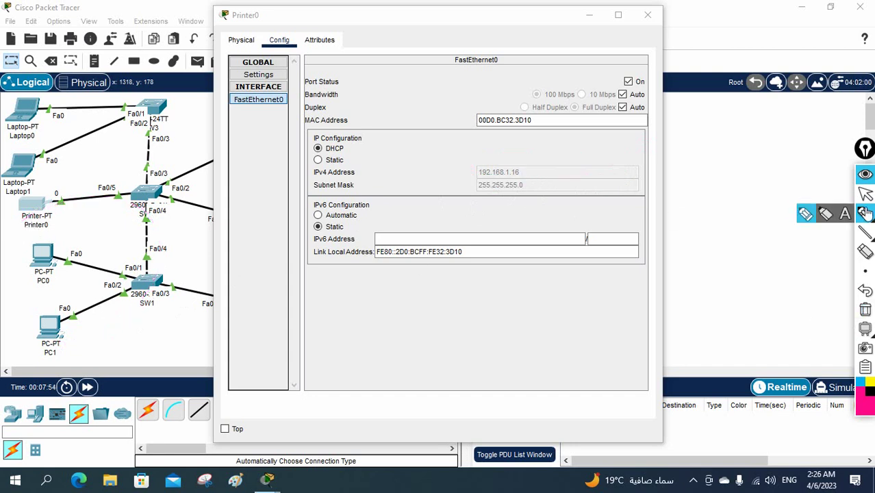
Ping the printer at 192.168.1.16 from PC1's command prompt and close the PC1 window
left_click(865, 194)
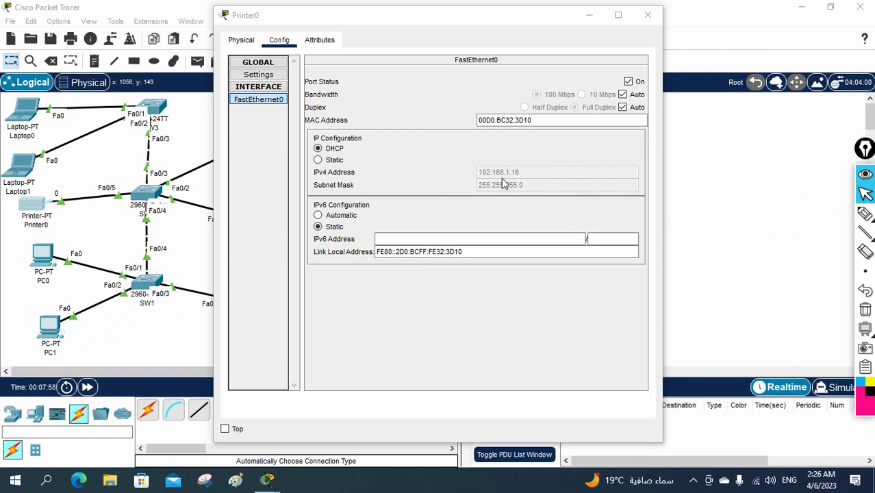
left_click(647, 14)
left_click(51, 328)
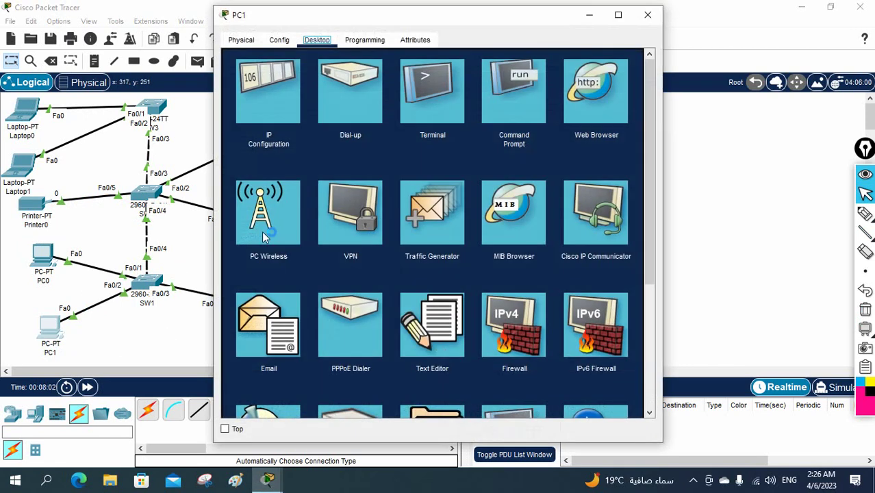
left_click(496, 113)
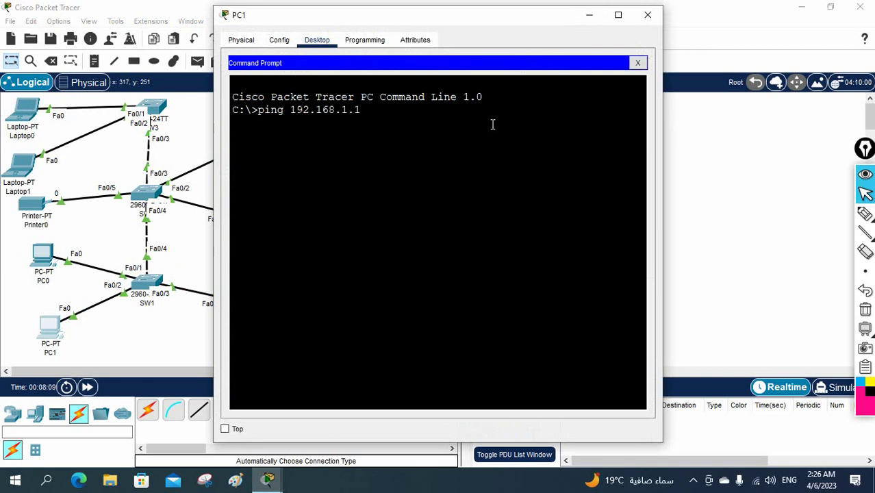
key("Return")
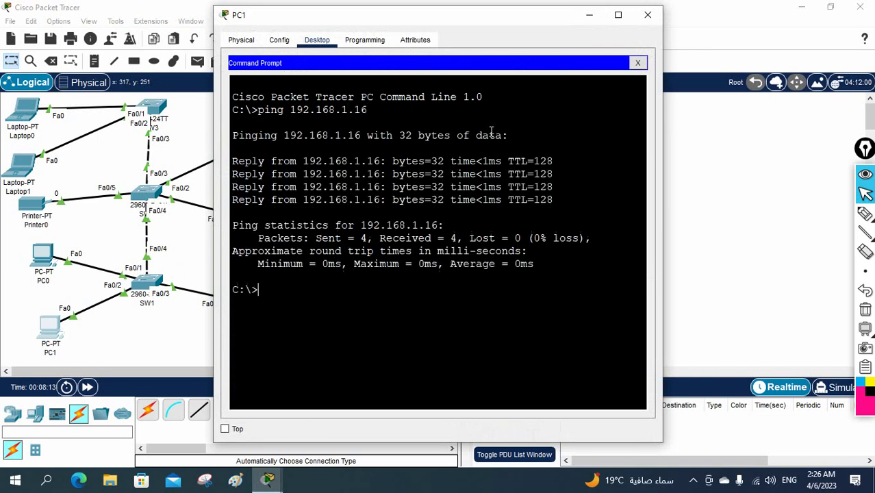
left_click(648, 15)
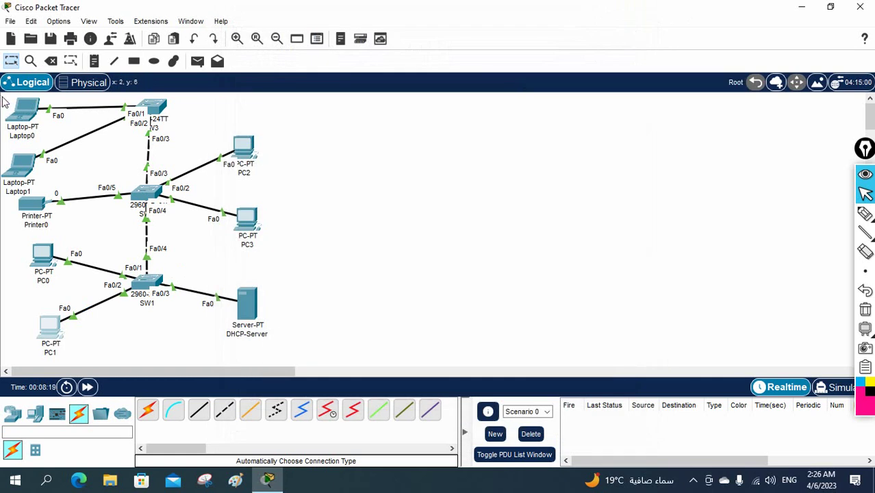
Select all devices of the topology and move them together to the middle of the workspace
left_click_drag(2, 98, 307, 341)
left_click_drag(161, 197, 390, 200)
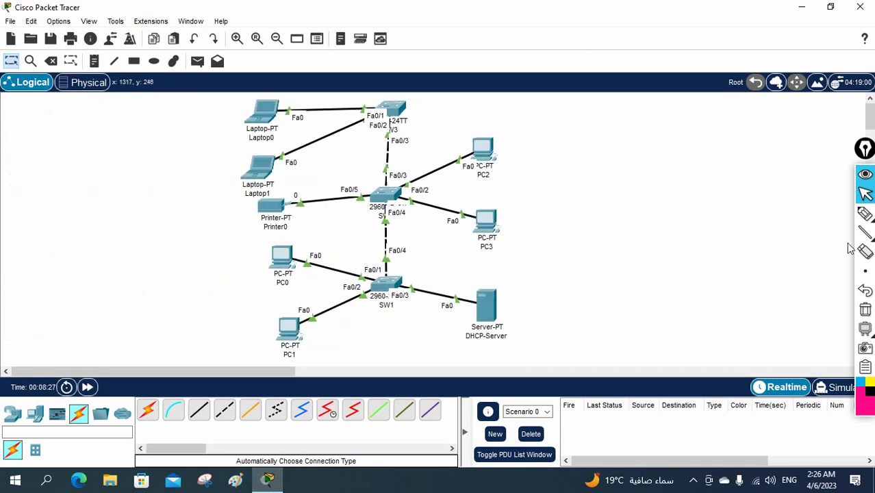
Underline the three switches with the pen, circle the whole topology, label it LAN Set, and clear the markings
left_click(865, 213)
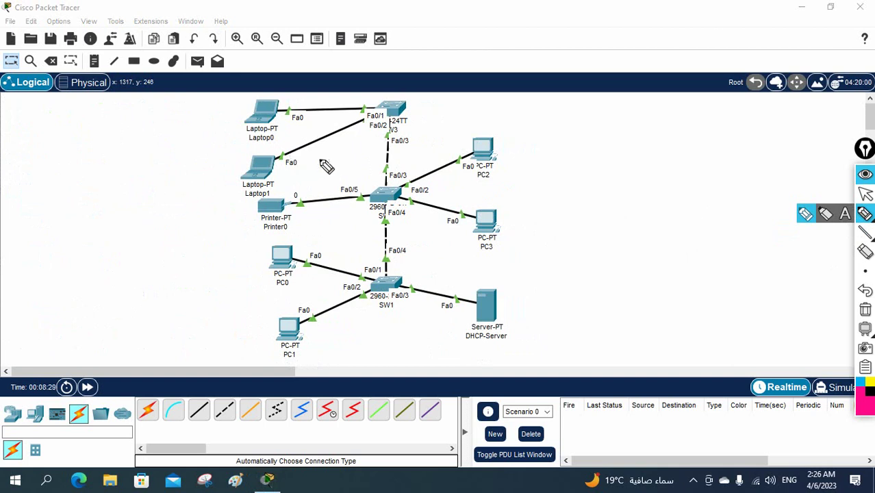
left_click_drag(376, 313, 402, 309)
left_click_drag(388, 223, 403, 222)
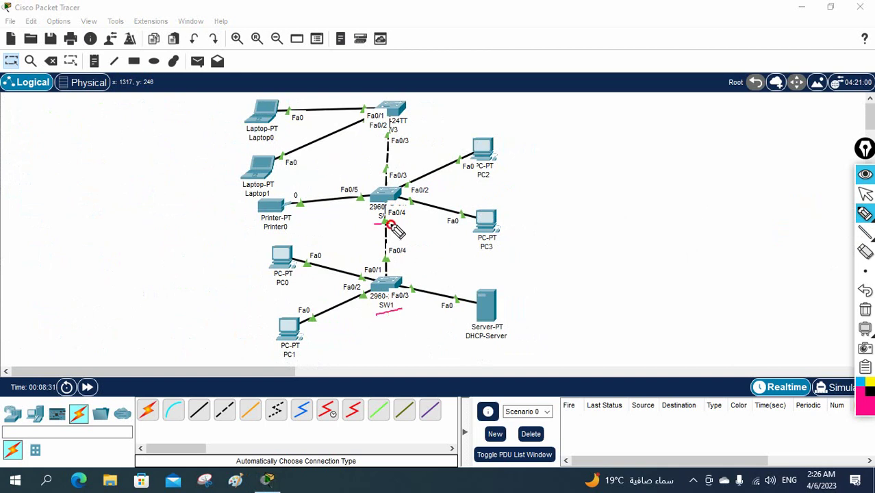
left_click_drag(379, 148, 408, 144)
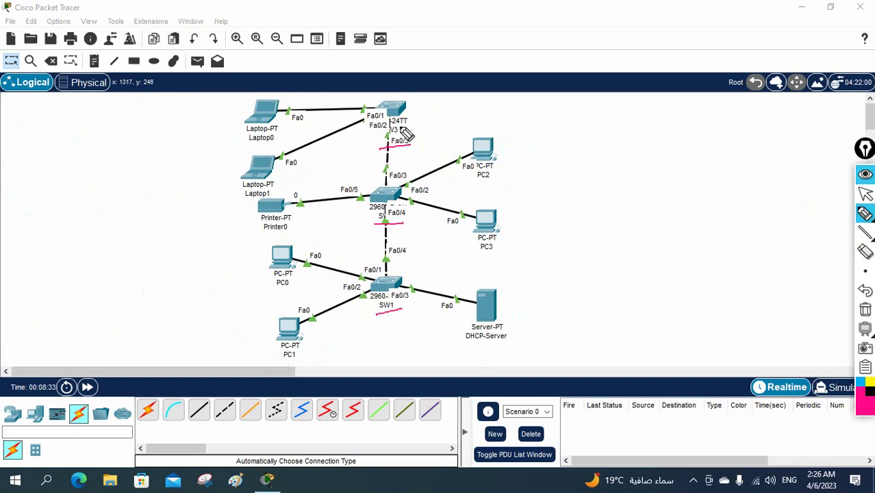
mouse_move(409, 93)
left_mouse_down()
mouse_move(284, 87)
mouse_move(230, 102)
mouse_move(195, 187)
mouse_move(205, 252)
mouse_move(257, 345)
mouse_move(293, 365)
mouse_move(518, 364)
mouse_move(569, 289)
mouse_move(566, 202)
mouse_move(496, 104)
mouse_move(386, 98)
left_mouse_up()
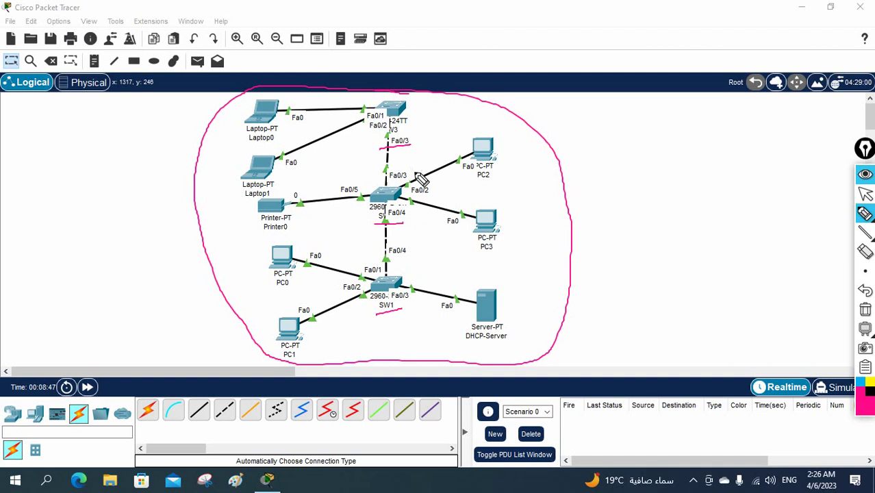
mouse_move(578, 143)
left_mouse_down()
mouse_move(587, 165)
mouse_move(603, 146)
mouse_move(594, 156)
mouse_move(628, 137)
mouse_move(657, 135)
mouse_move(641, 154)
mouse_move(693, 126)
left_mouse_up()
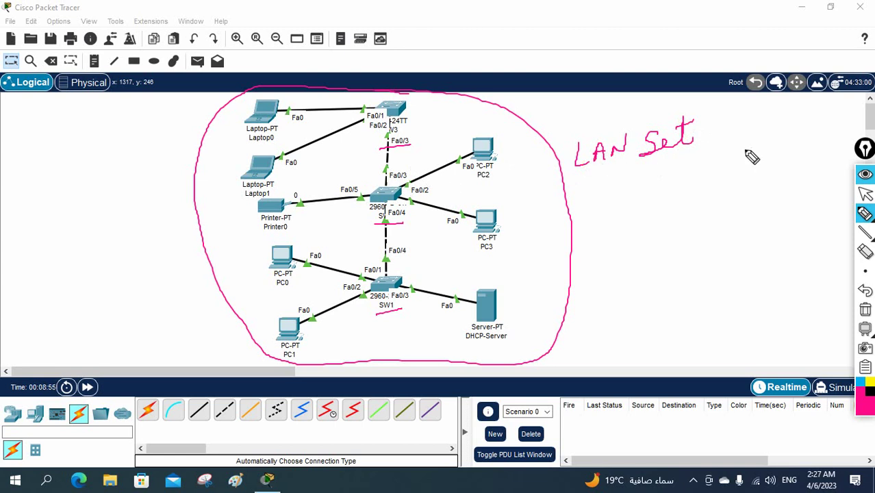
left_click(864, 310)
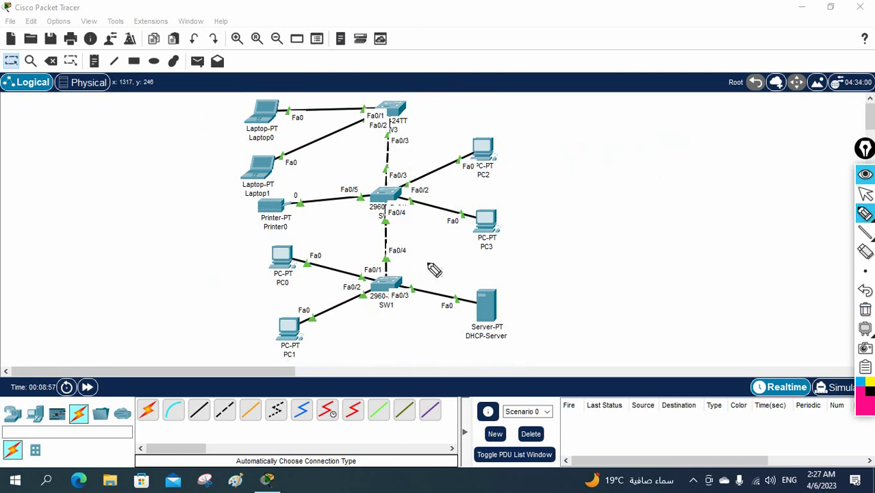
Draw a pen arrow to SW1, circle the ports linking the switches, and write VLAN1 beside the topology, underlined and circled
mouse_move(452, 259)
left_mouse_down()
mouse_move(401, 275)
mouse_move(388, 268)
left_mouse_up()
left_click_drag(381, 220, 389, 180)
left_click_drag(391, 122, 388, 132)
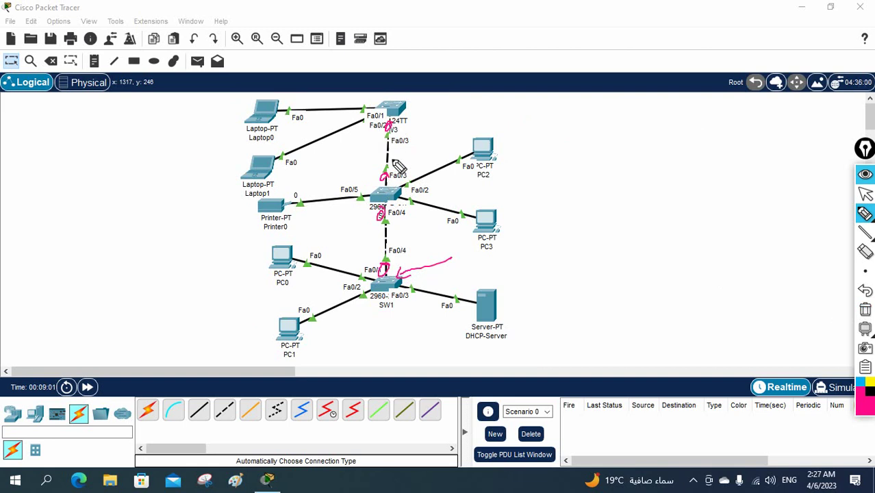
mouse_move(534, 174)
left_mouse_down()
mouse_move(566, 184)
mouse_move(581, 171)
mouse_move(570, 170)
mouse_move(596, 166)
mouse_move(622, 167)
left_mouse_up()
mouse_move(537, 192)
left_mouse_down()
mouse_move(627, 185)
mouse_move(563, 132)
mouse_move(601, 196)
left_mouse_up()
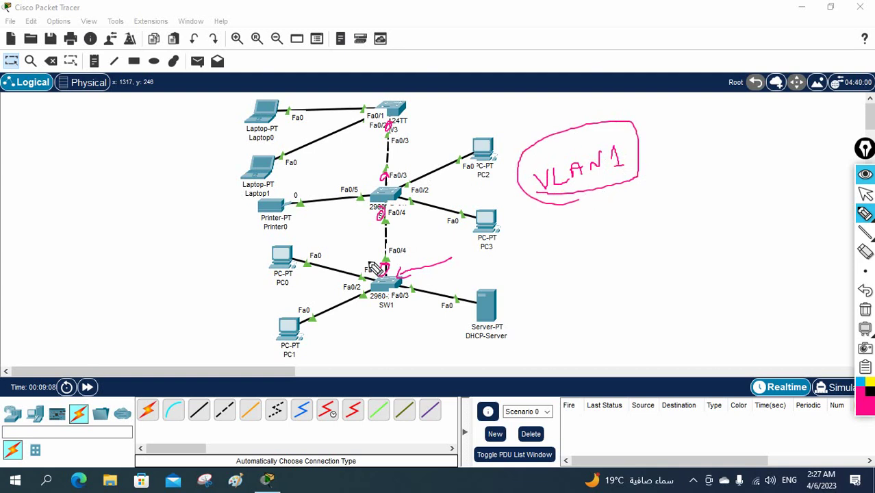
Circle the switch ports of PC0, PC1 and the printer, mark the inter-switch ports again, clear all markings, and leave pen mode
mouse_move(382, 268)
left_mouse_down()
mouse_move(363, 282)
mouse_move(366, 308)
mouse_move(389, 272)
left_mouse_up()
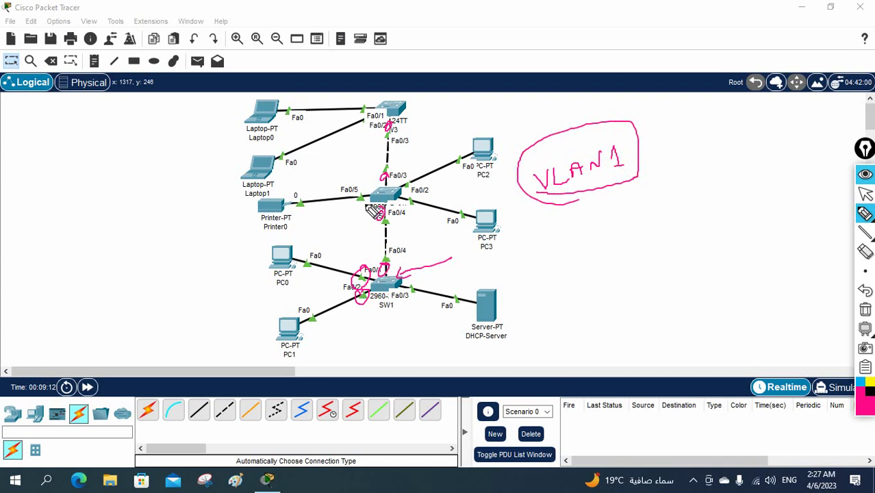
left_click_drag(355, 187, 351, 192)
mouse_move(385, 265)
left_mouse_down()
mouse_move(379, 275)
mouse_move(389, 268)
left_mouse_up()
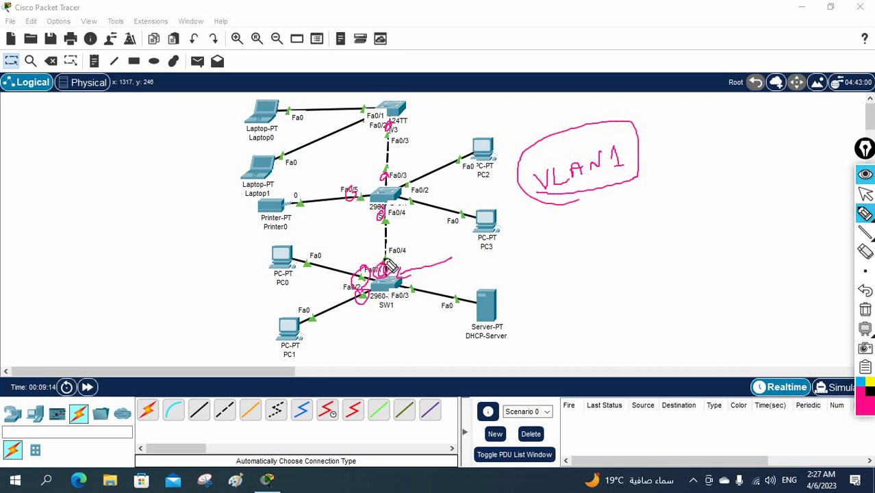
left_click_drag(382, 211, 378, 218)
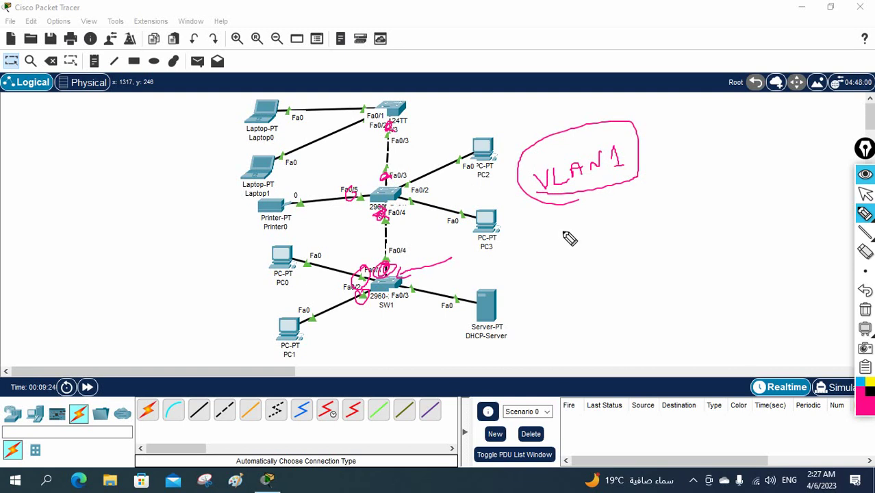
left_click(865, 309)
left_click(865, 195)
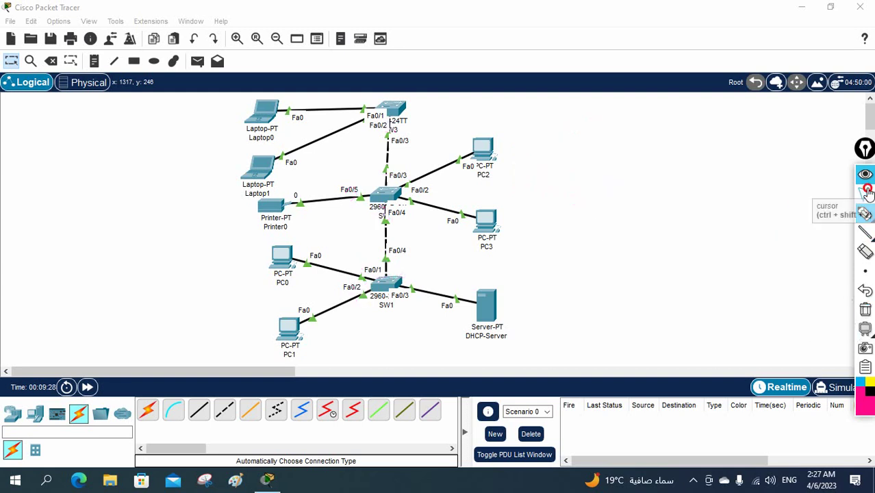